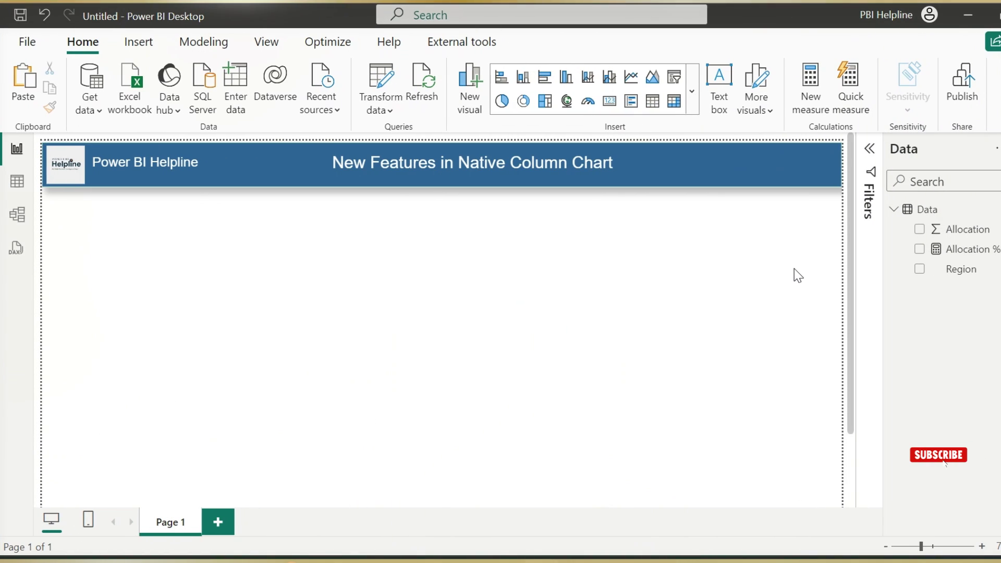
# - Check the regions and allocations table, then return to the report and view the Allocation % formula
pyautogui.click(26, 185)
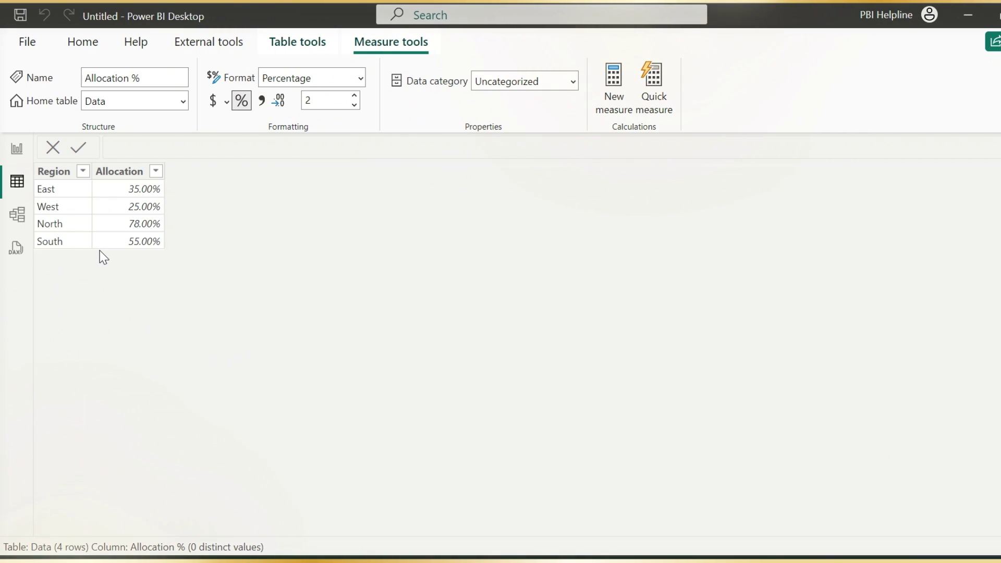
pyautogui.click(17, 149)
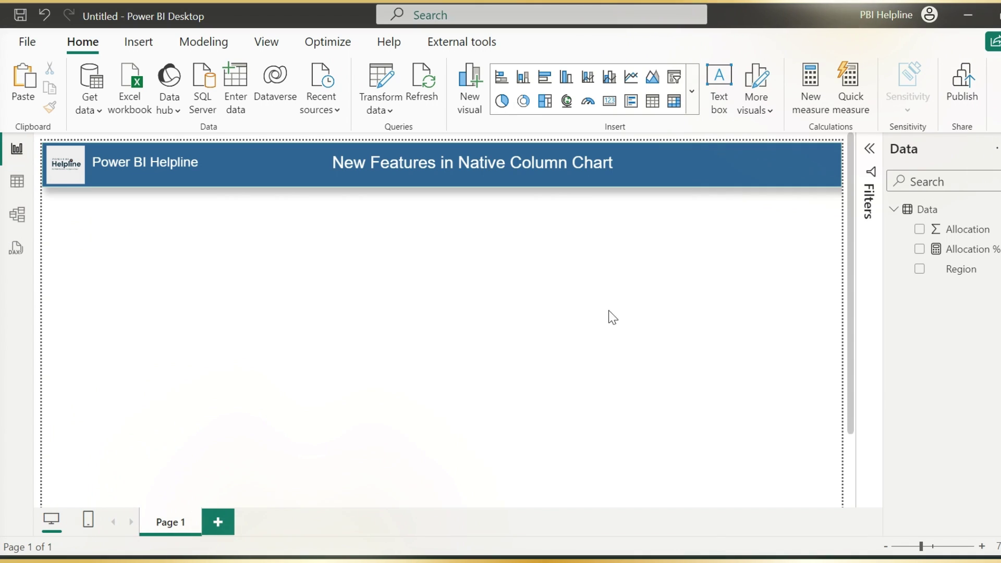
pyautogui.click(962, 250)
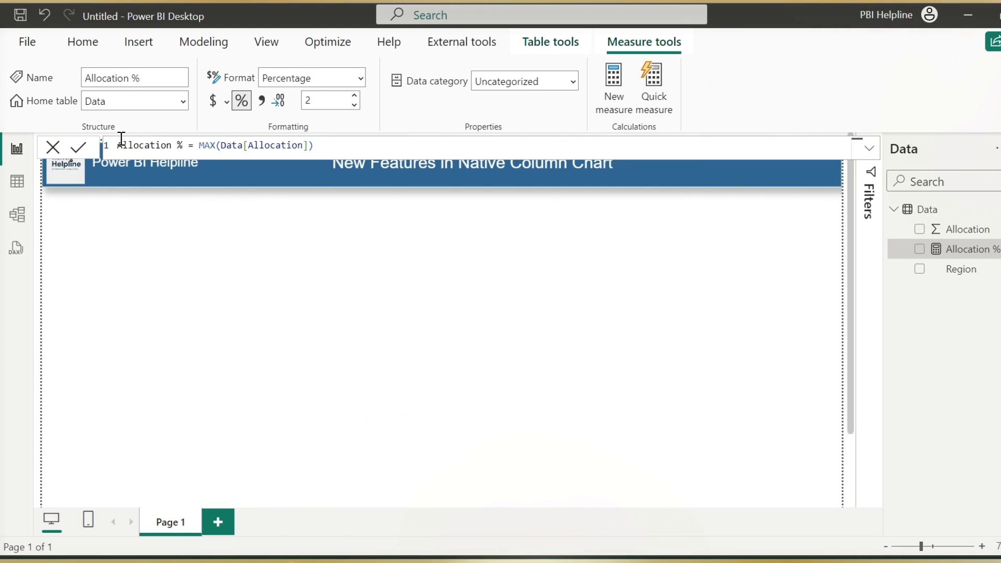
pyautogui.click(574, 311)
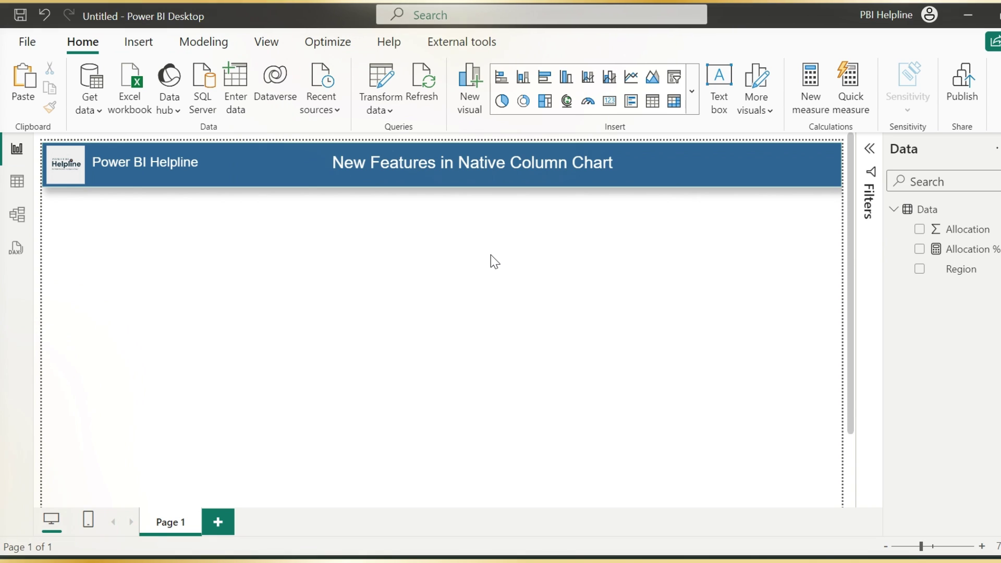
# - Insert a 100% stacked column chart showing Allocation % by Region
pyautogui.click(699, 105)
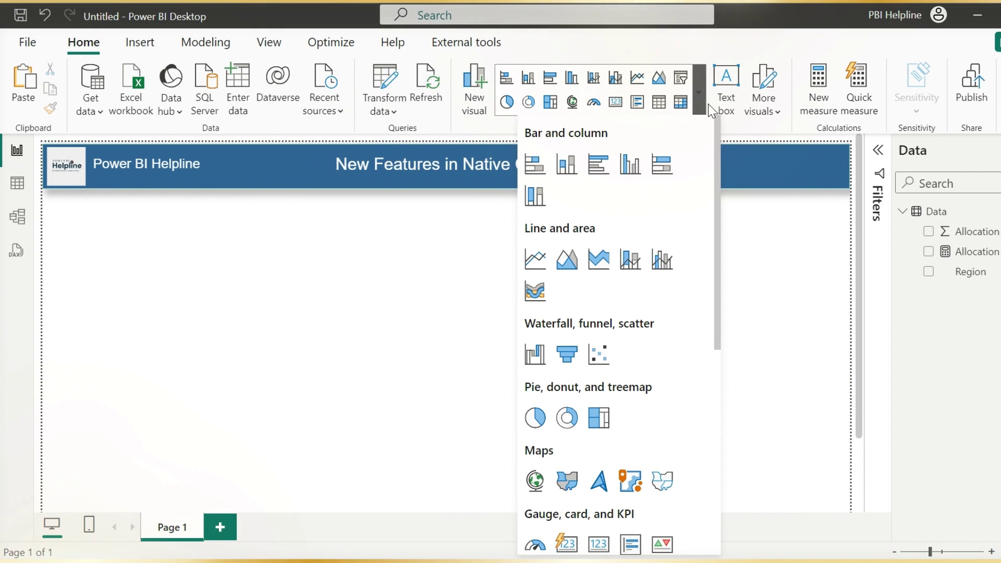
pyautogui.click(531, 201)
pyautogui.click(330, 228)
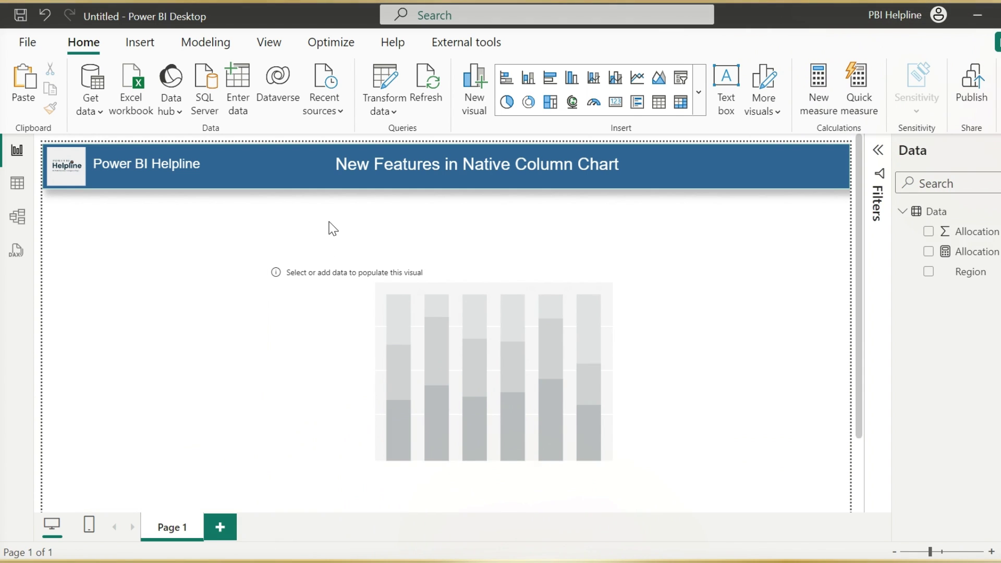
pyautogui.click(548, 281)
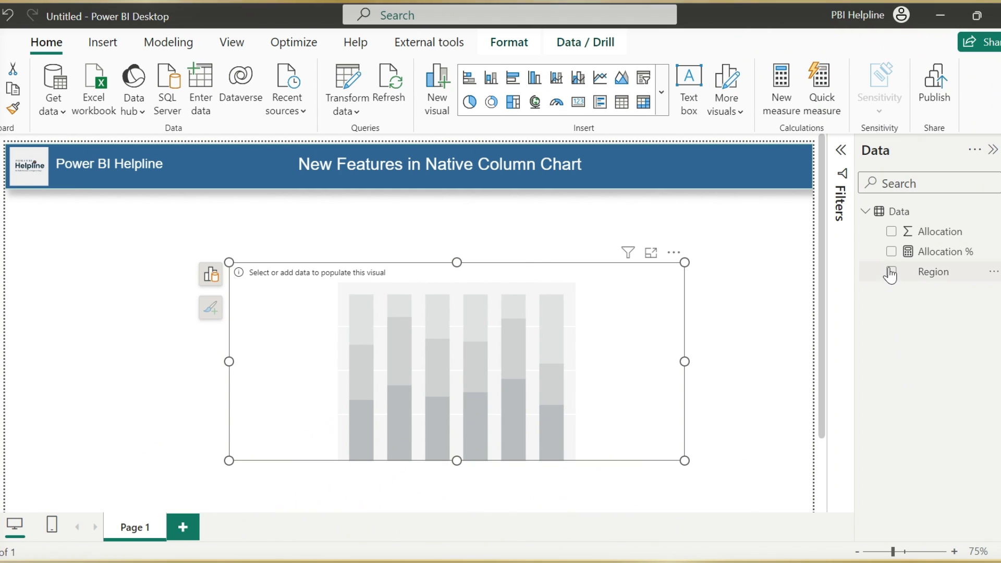
pyautogui.click(891, 272)
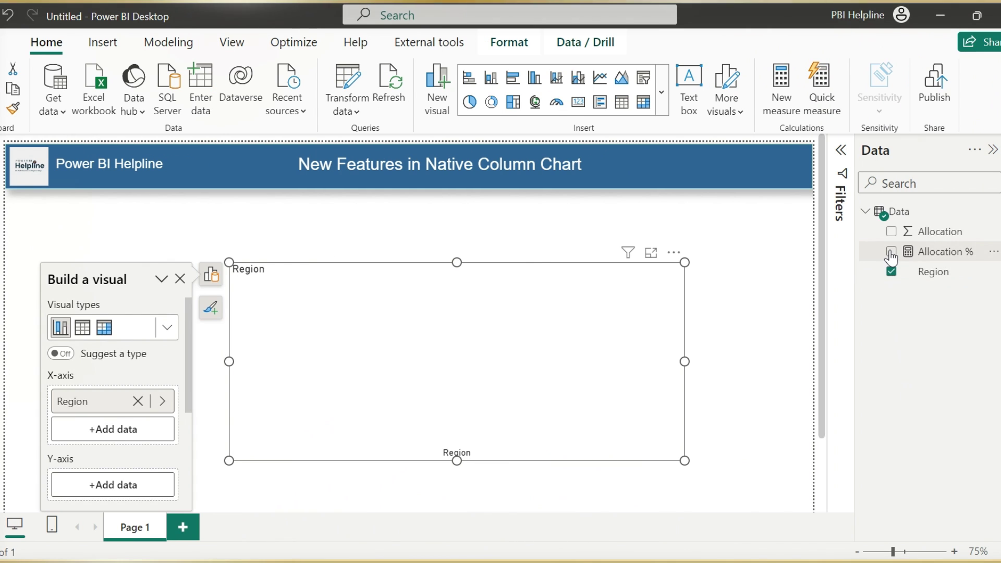
pyautogui.click(891, 252)
pyautogui.click(767, 380)
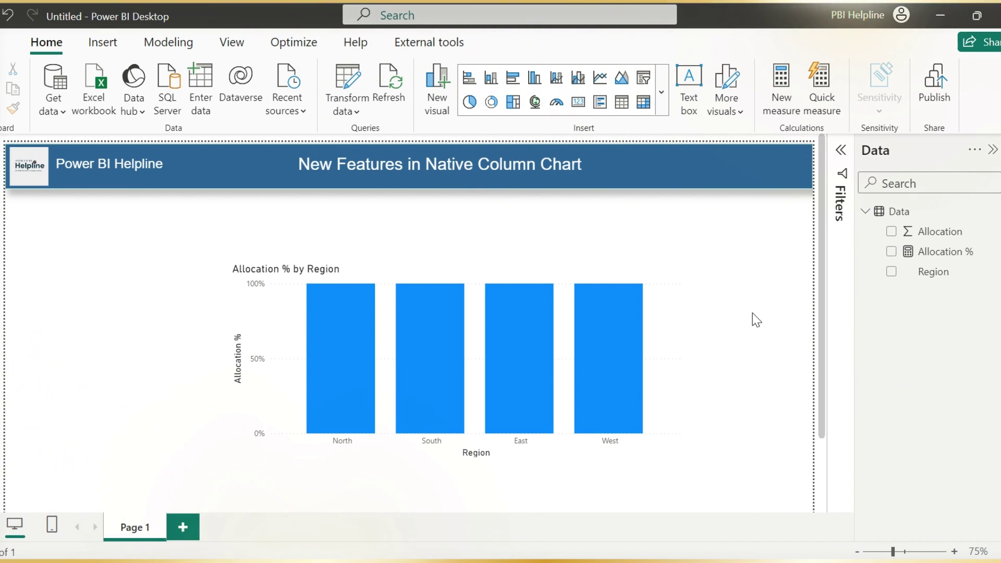
# - Hide the chart's X-axis region labels and Y-axis percentage values
pyautogui.click(521, 360)
pyautogui.click(211, 308)
pyautogui.click(100, 404)
pyautogui.click(917, 320)
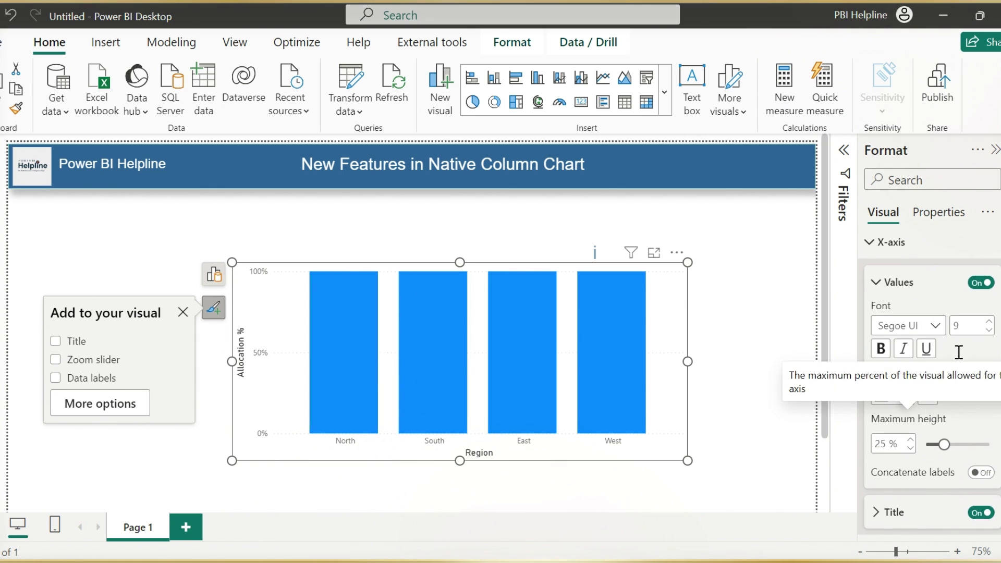
pyautogui.click(977, 281)
pyautogui.click(892, 320)
pyautogui.scroll(-3, 970, 444)
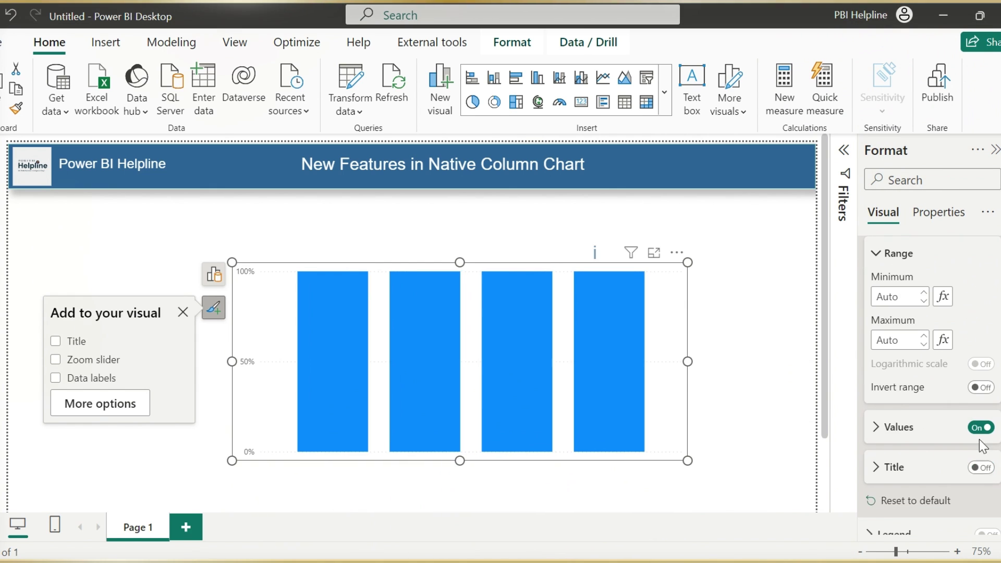
pyautogui.click(980, 424)
pyautogui.click(810, 371)
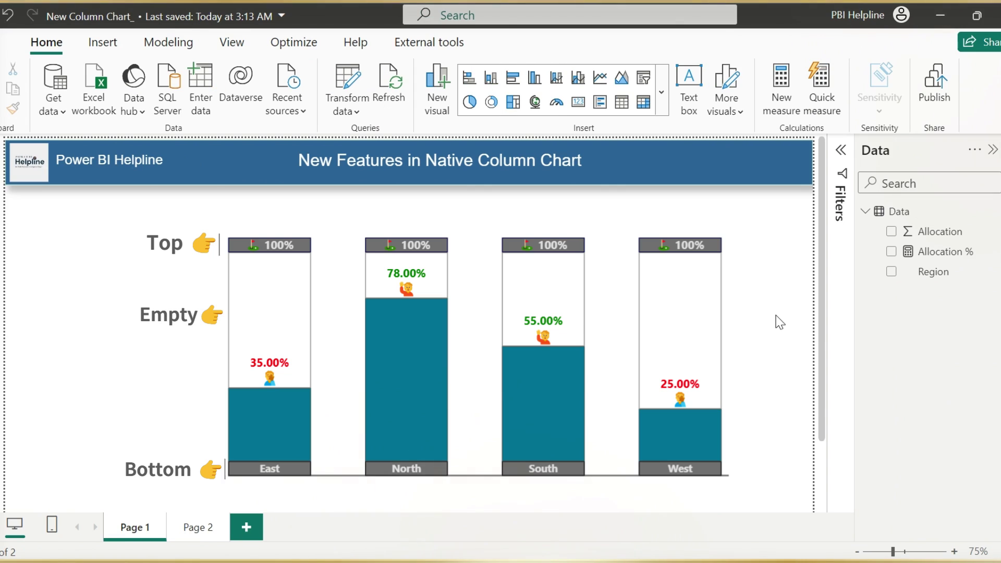
# - Create an Empty Space measure in the Data table as 1- [Allocation %]
pyautogui.rightClick(898, 218)
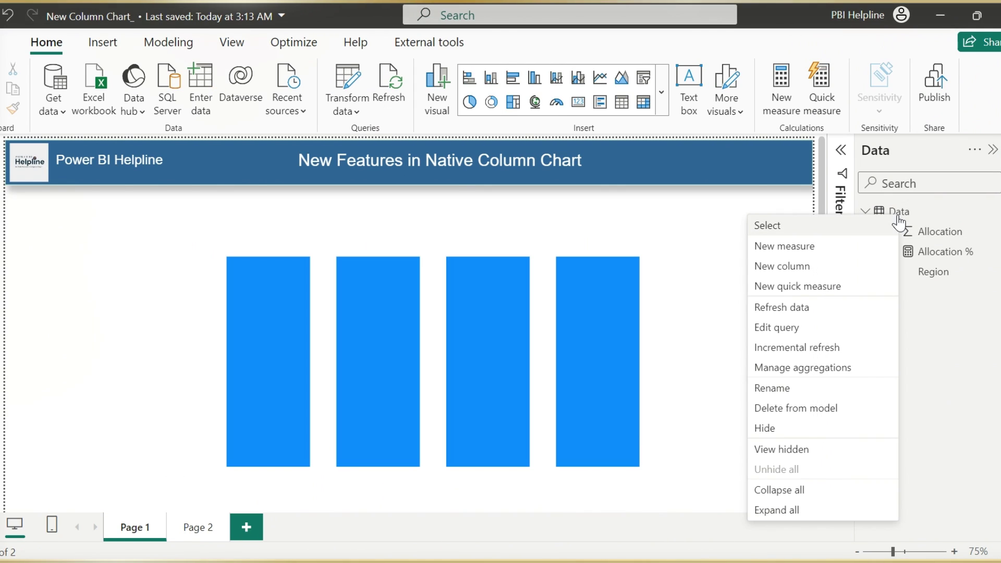
pyautogui.click(784, 246)
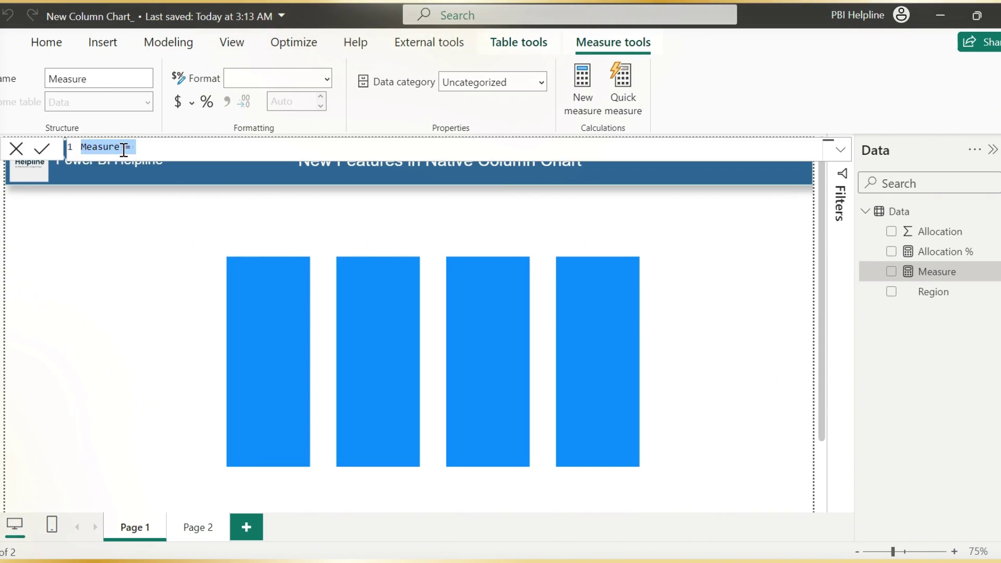
pyautogui.write('E')
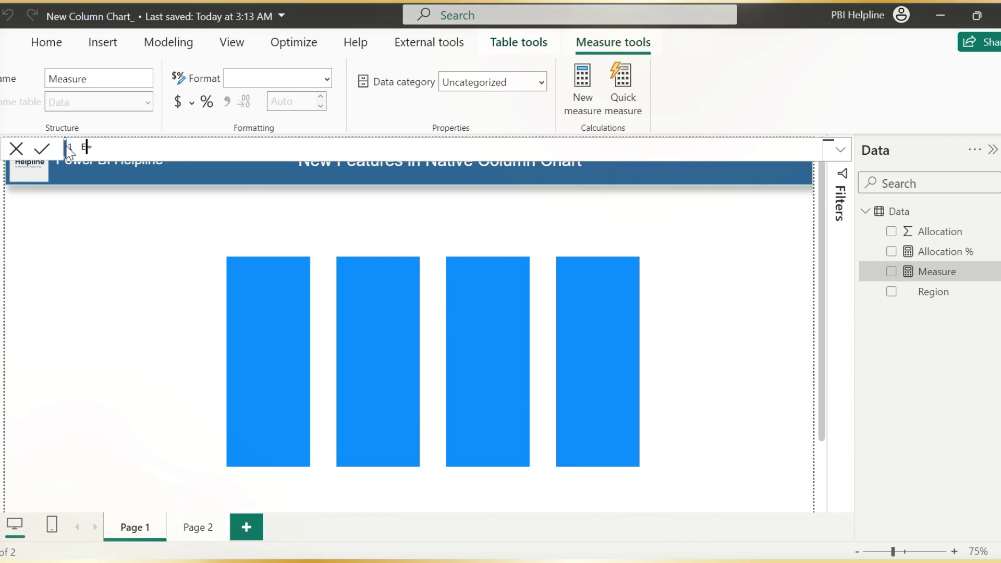
pyautogui.write('mpty Space = ')
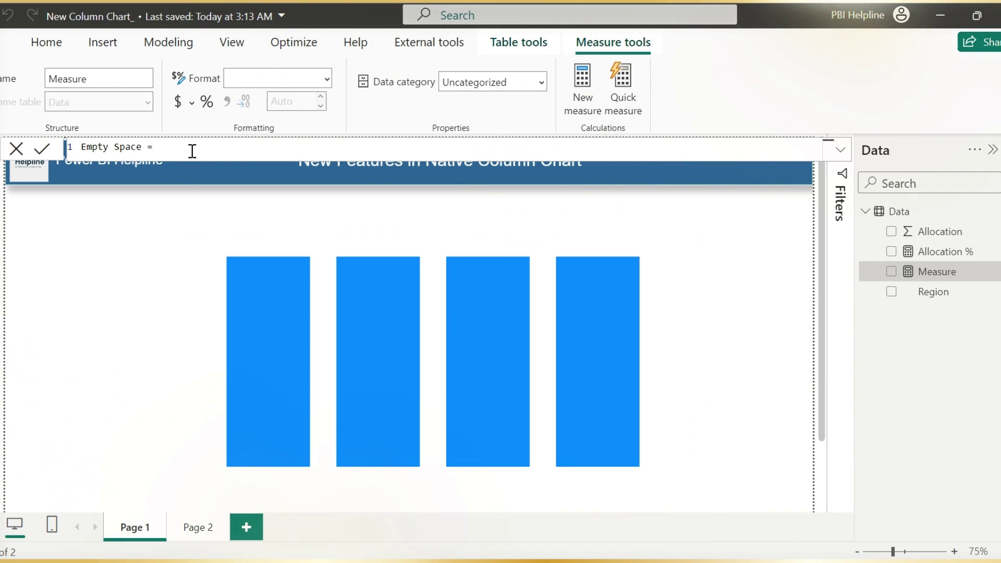
pyautogui.write('1- [Allocation %]')
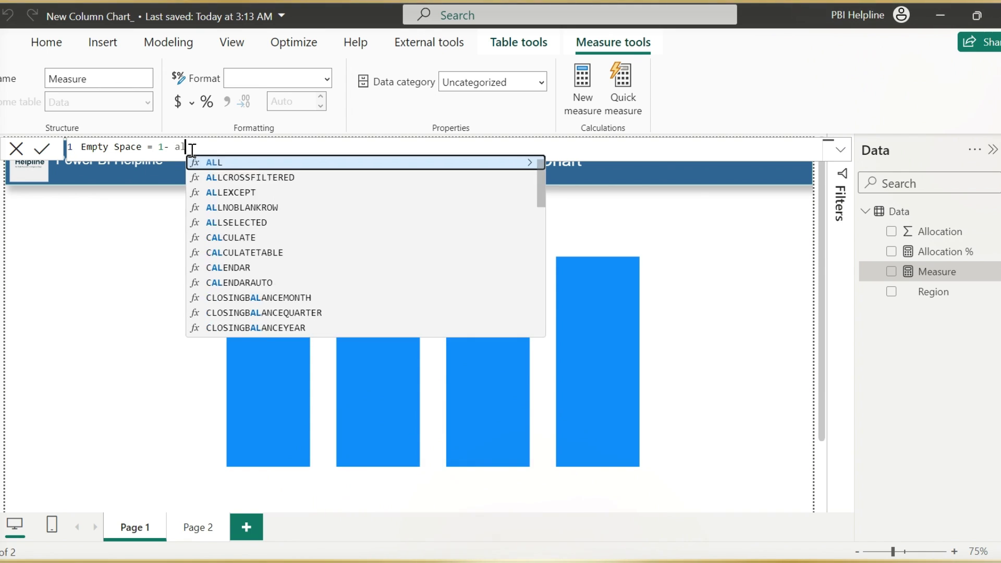
pyautogui.press('Return')
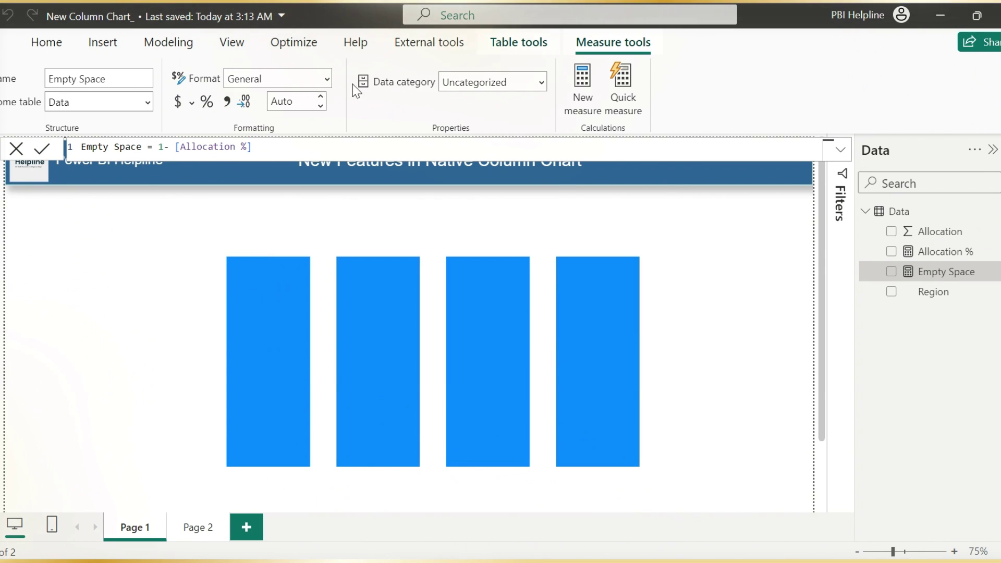
# - Set Empty Space's format to Dynamic and begin IF([Allocation %] >= 0.5, ...)
pyautogui.click(327, 79)
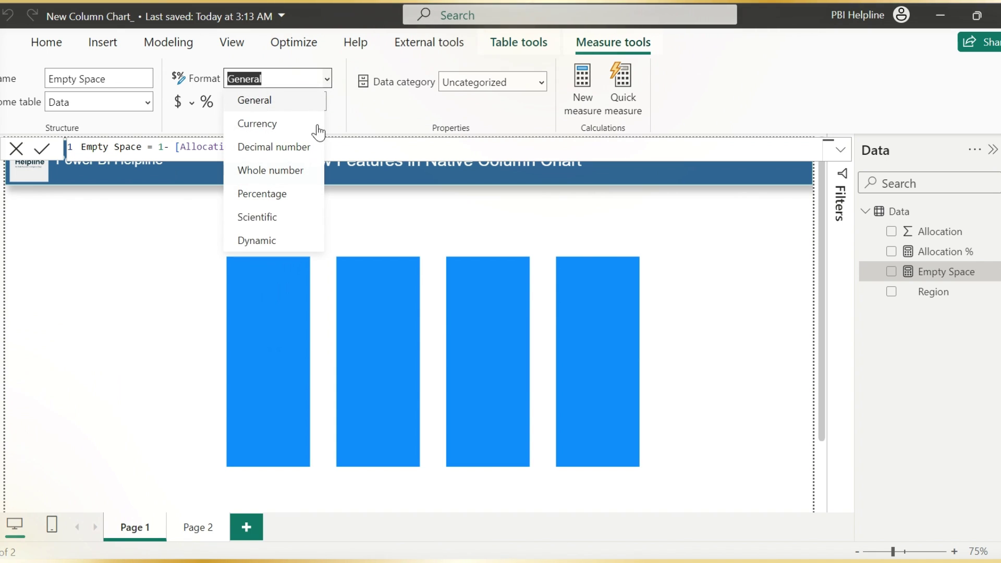
pyautogui.click(246, 240)
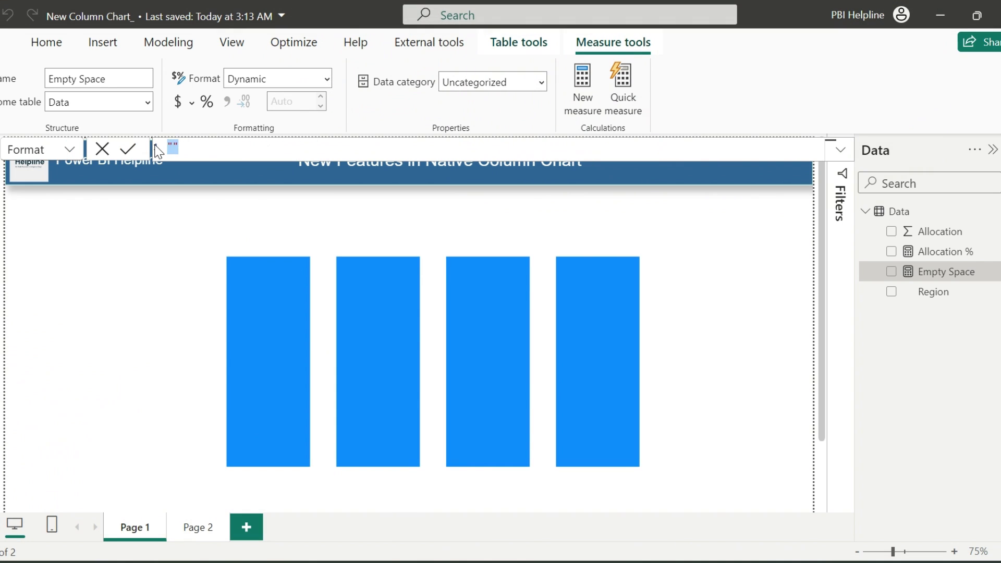
pyautogui.write('if')
pyautogui.press('Tab')
pyautogui.hotkey('shift', 'Return')
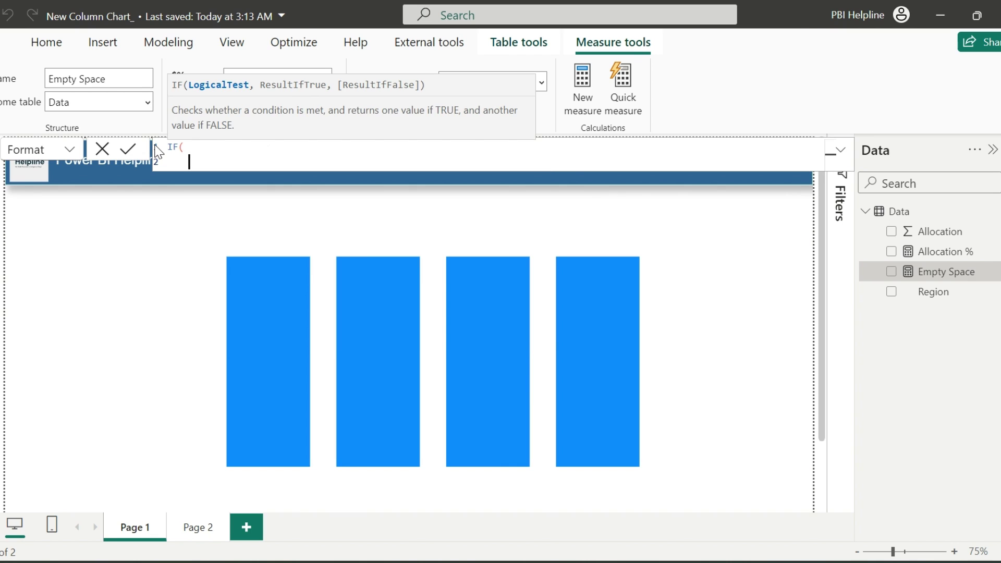
pyautogui.write('allo')
pyautogui.press('Tab')
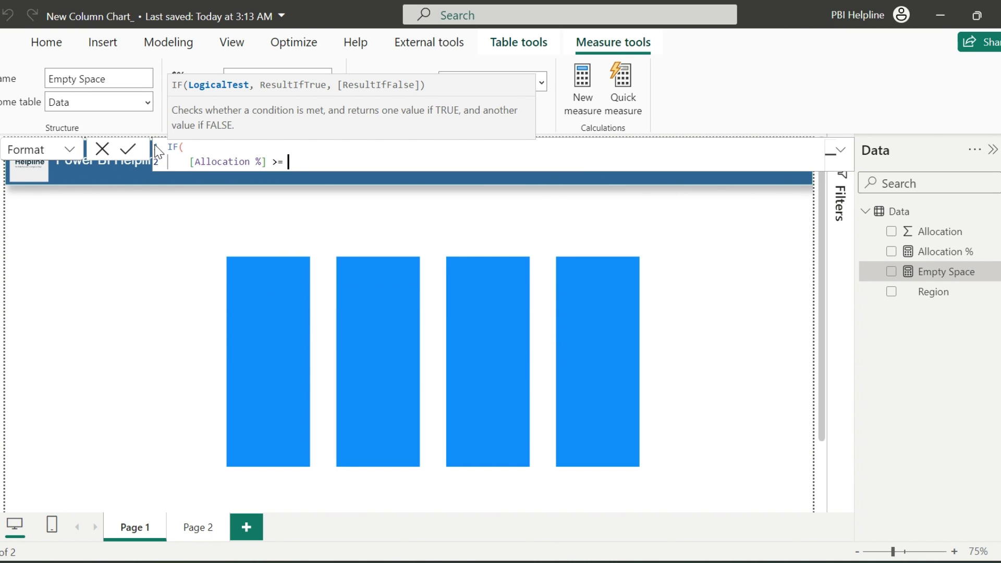
pyautogui.write('>= 0.5 , "')
# - Finish the IF with one emoji for 0.5 or more and another below, then select it
pyautogui.press('super+period')
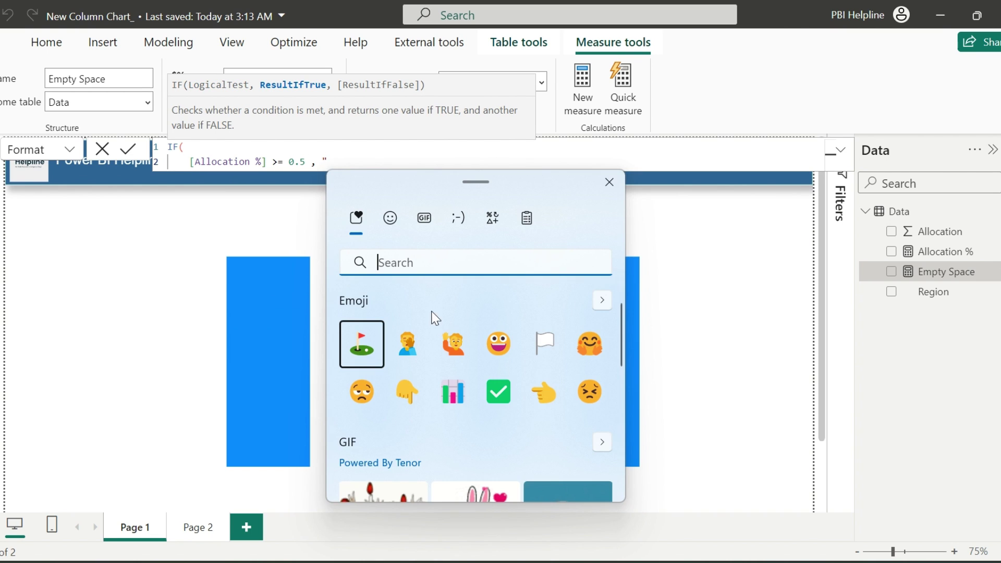
pyautogui.click(454, 354)
pyautogui.write('", "')
pyautogui.press('super+period')
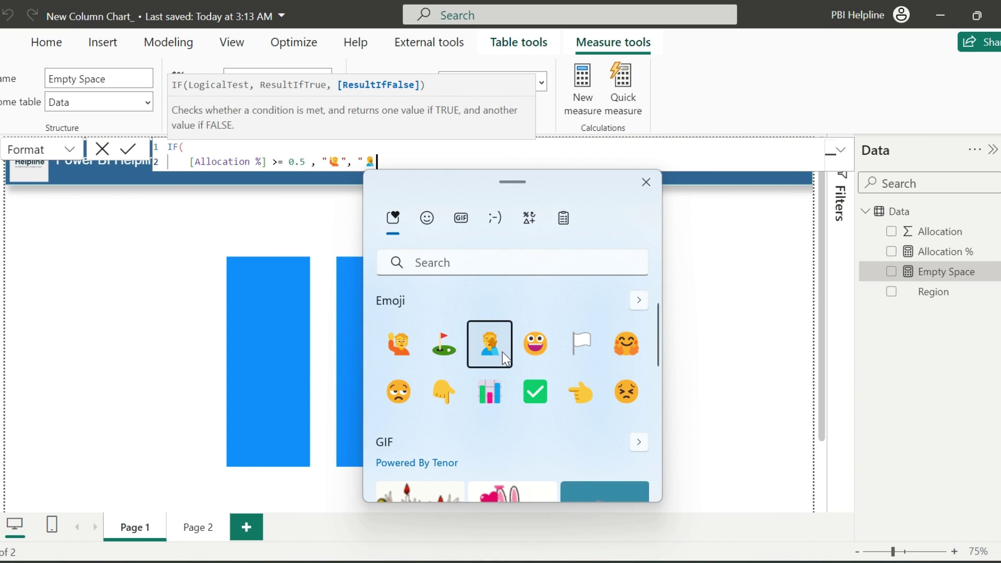
pyautogui.click(501, 349)
pyautogui.write('"')
pyautogui.hotkey('shift', 'Return')
pyautogui.write(')')
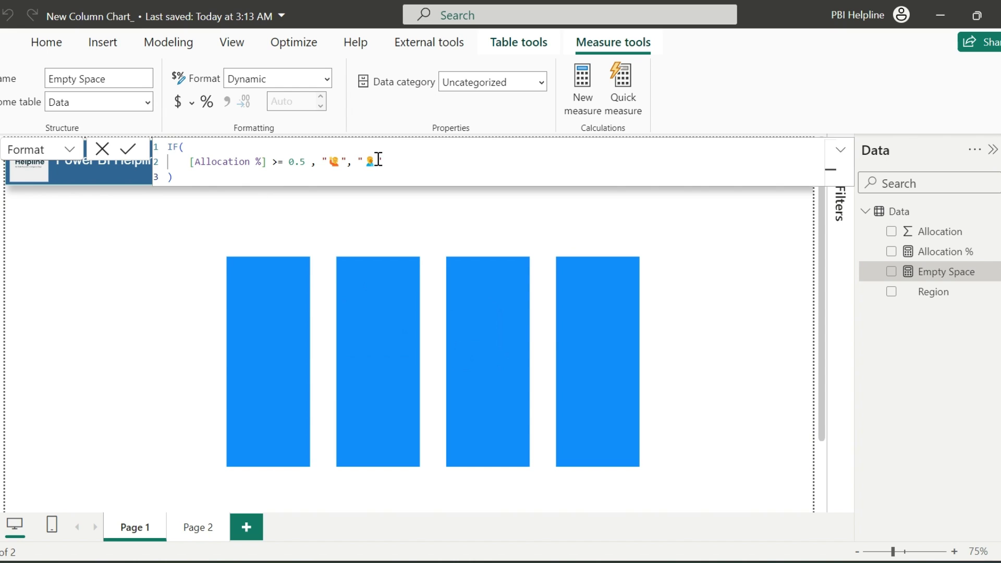
pyautogui.moveTo(194, 176); pyautogui.dragTo(155, 149)
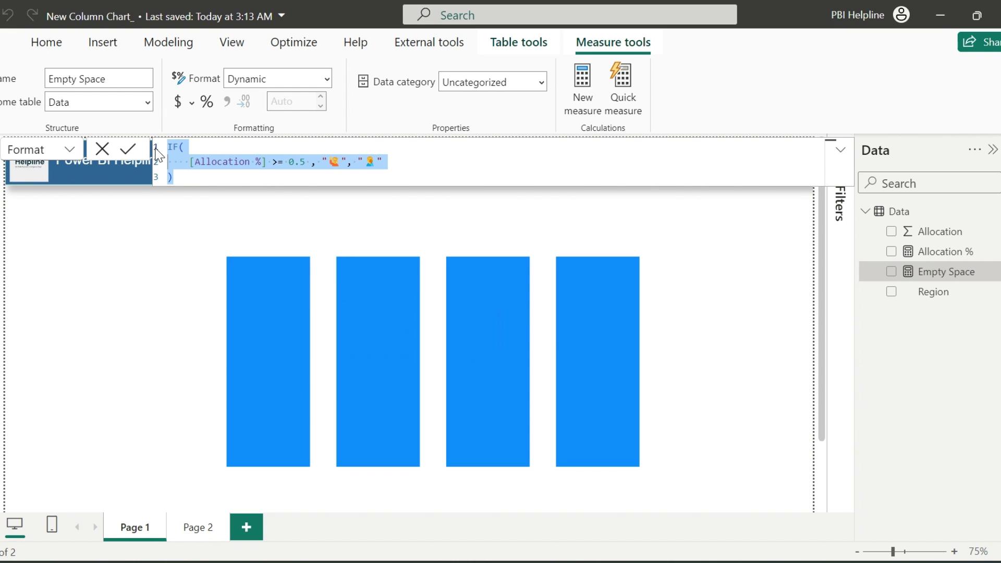
# - Create a Format measure from the pasted IF expression, returning "green" or "red" by Allocation %
pyautogui.rightClick(909, 211)
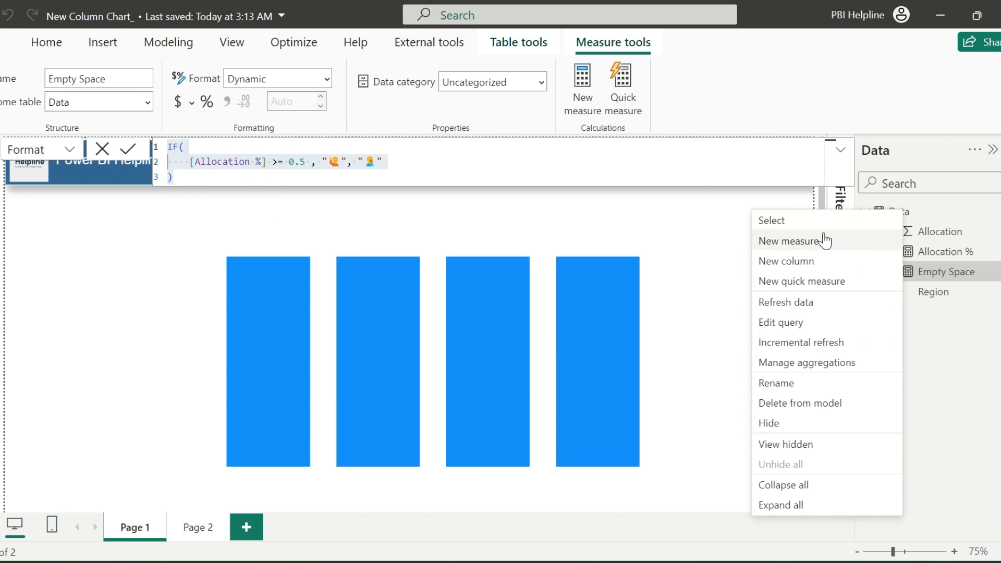
pyautogui.click(825, 237)
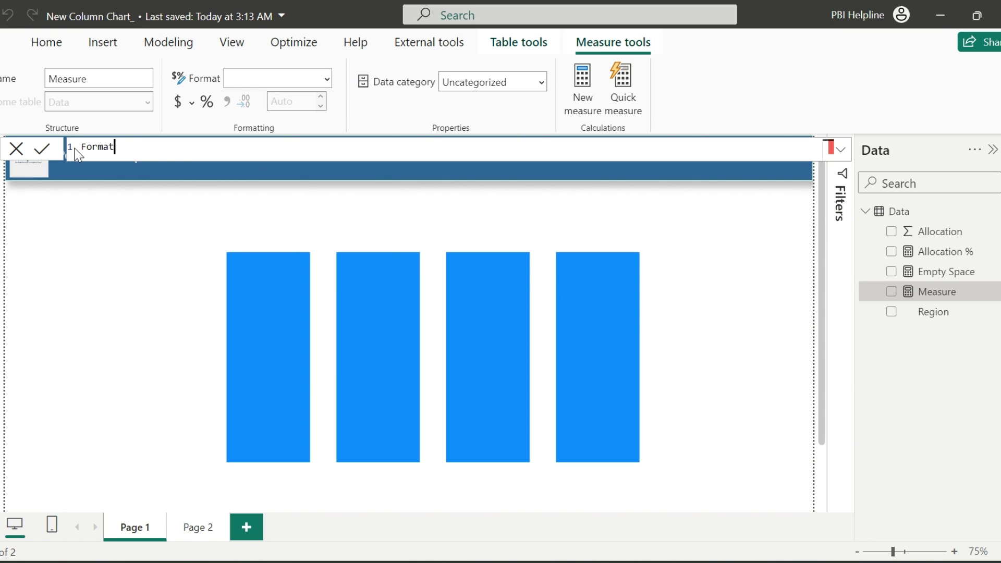
pyautogui.write('IF(     [Allocation %] >= 0.5 , "💪", "🧍" )')
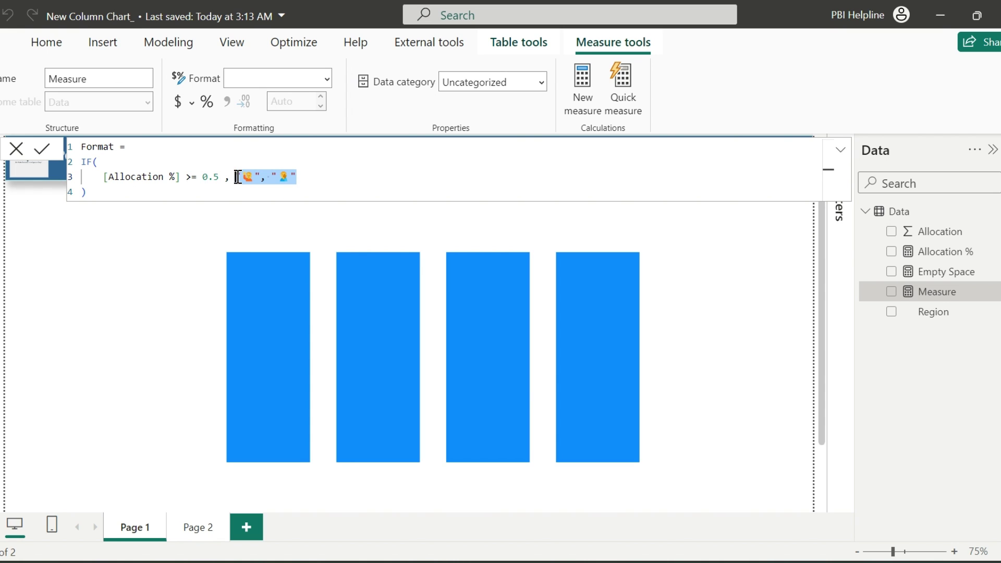
pyautogui.write('"green", "')
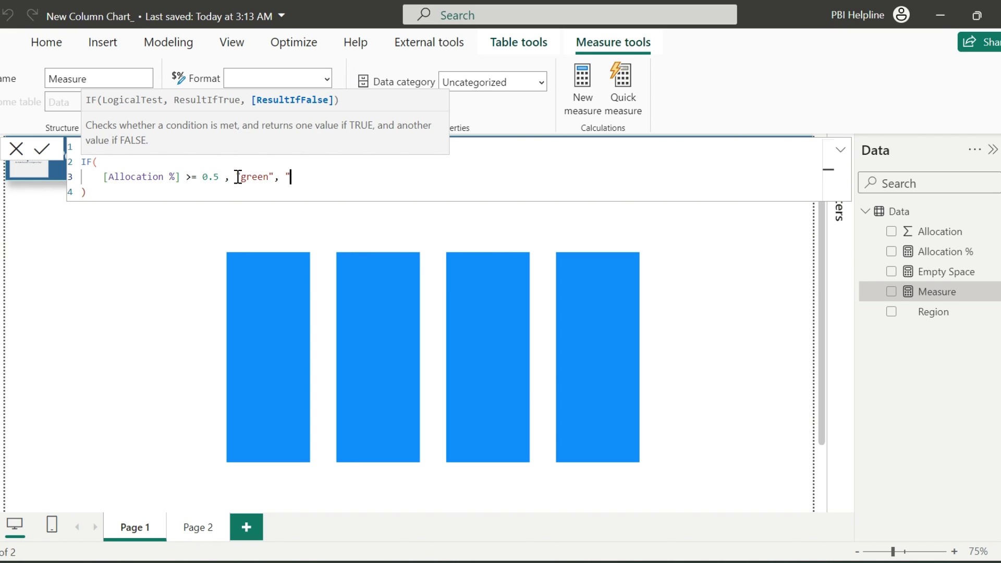
pyautogui.click(38, 154)
# - Add a Top measure equal to 0.07 with a dynamic golf-flag emoji format
pyautogui.rightClick(901, 213)
pyautogui.click(816, 237)
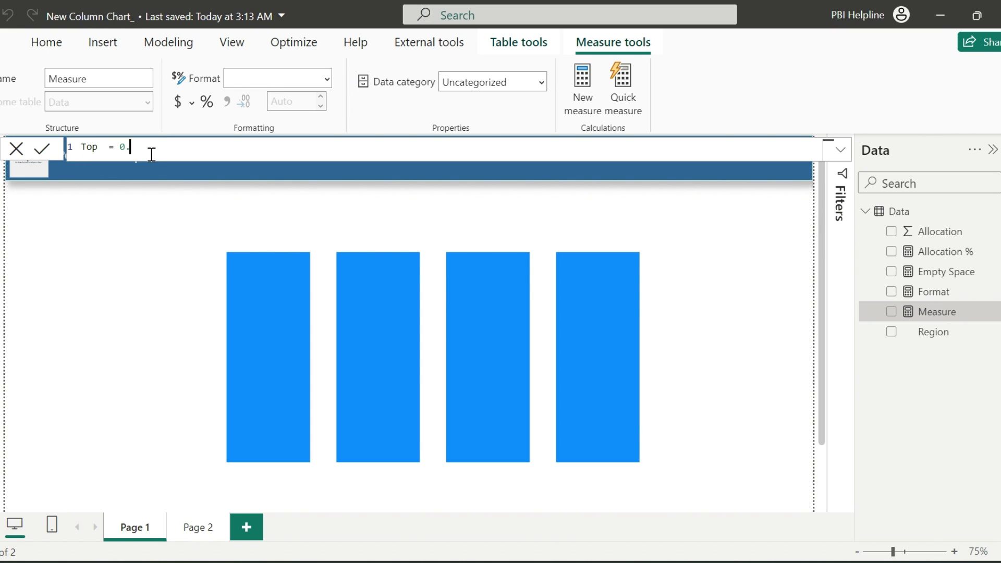
pyautogui.press('Return')
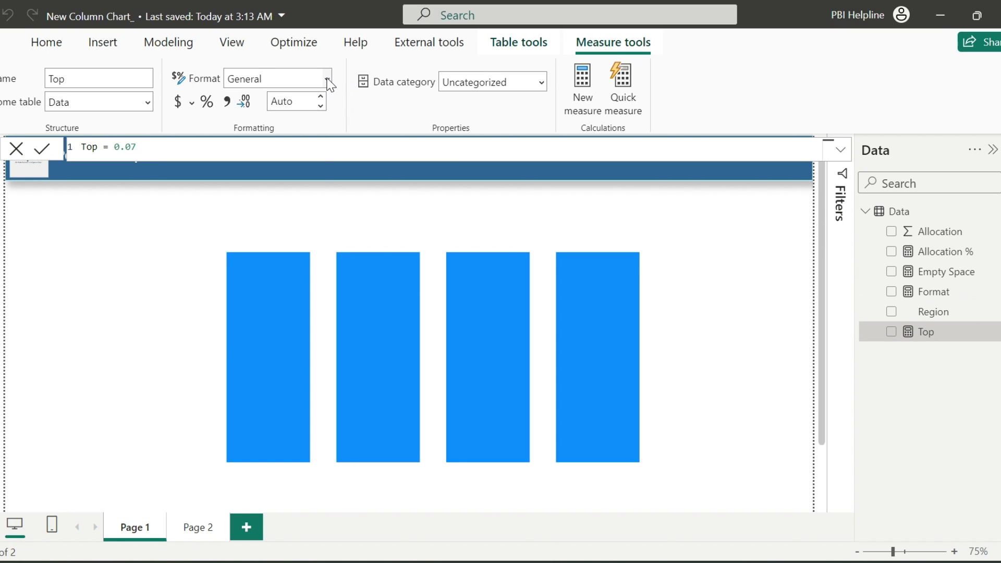
pyautogui.click(327, 80)
pyautogui.click(266, 241)
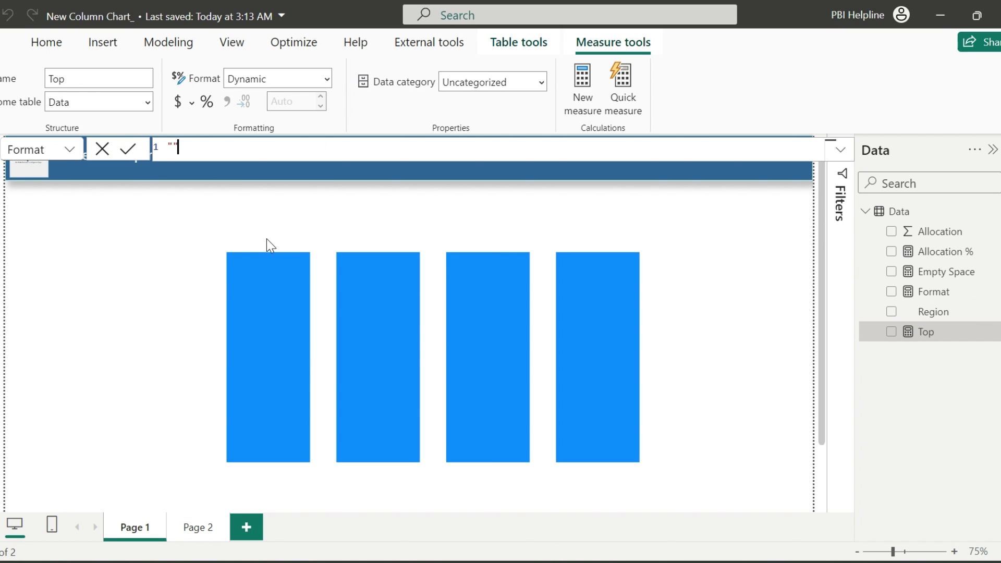
pyautogui.press('super+period')
pyautogui.click(298, 323)
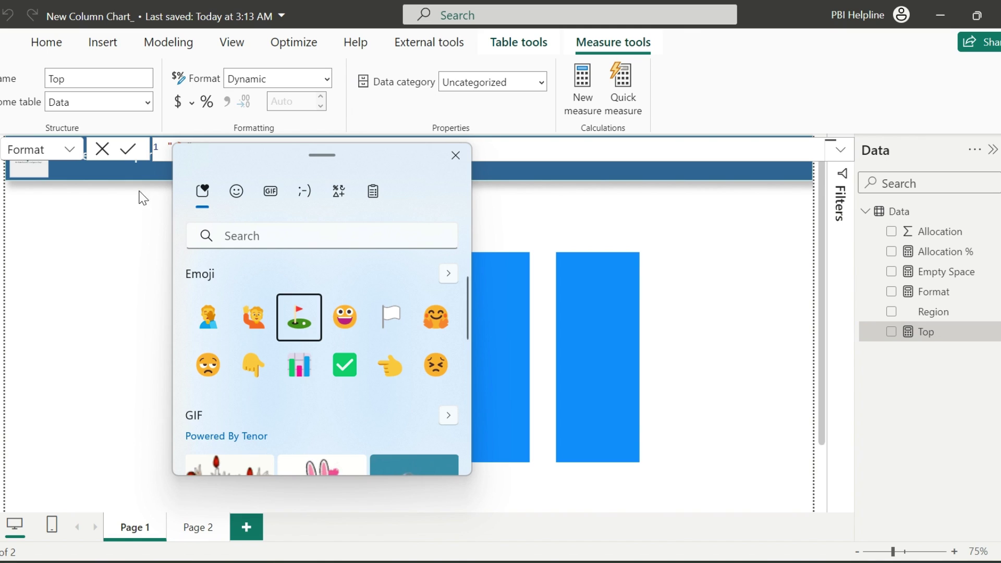
pyautogui.click(133, 155)
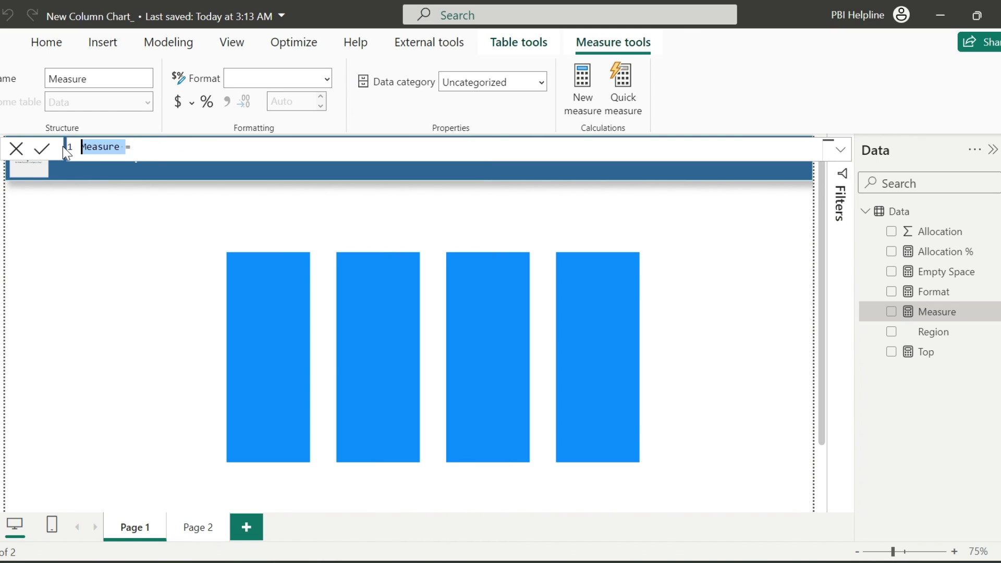
# - Add a Bottom measure equal to 0.07, formatted as a percentage
pyautogui.write('Bottom =')
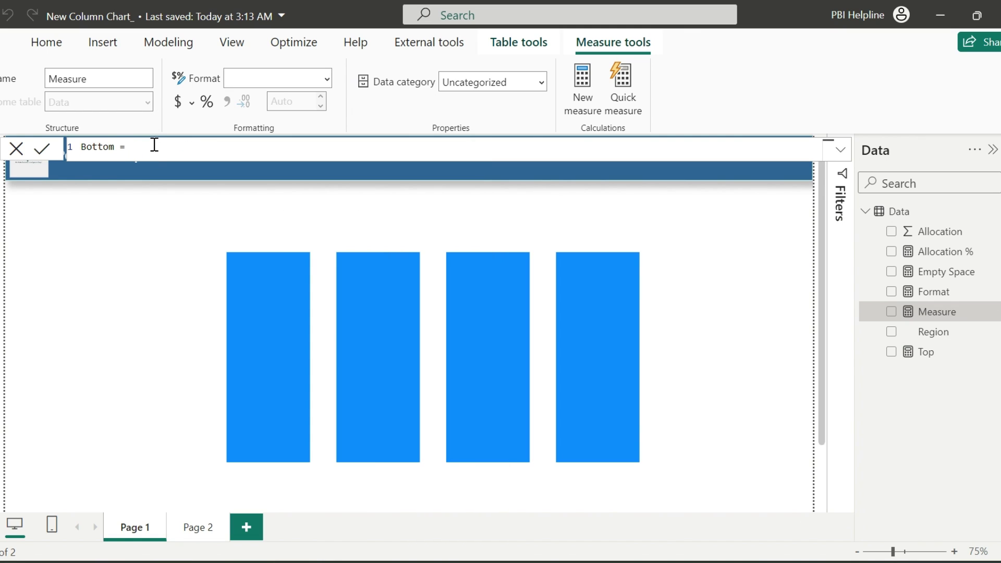
pyautogui.click(155, 145)
pyautogui.write('0.07')
pyautogui.press('Return')
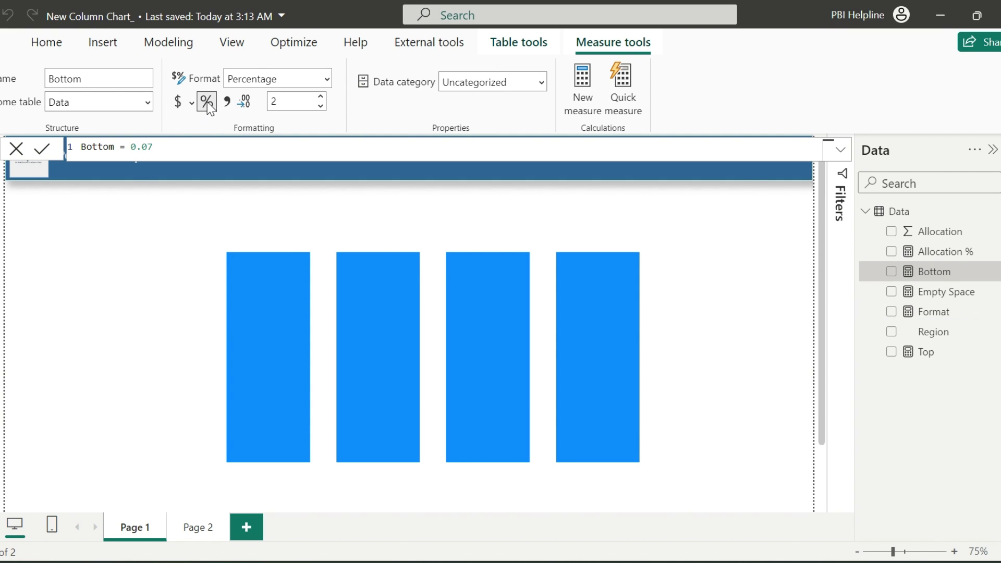
# - Replace Allocation % on the Y-axis with Bottom, Allocation %, Empty Space and Top
pyautogui.click(256, 249)
pyautogui.click(256, 249)
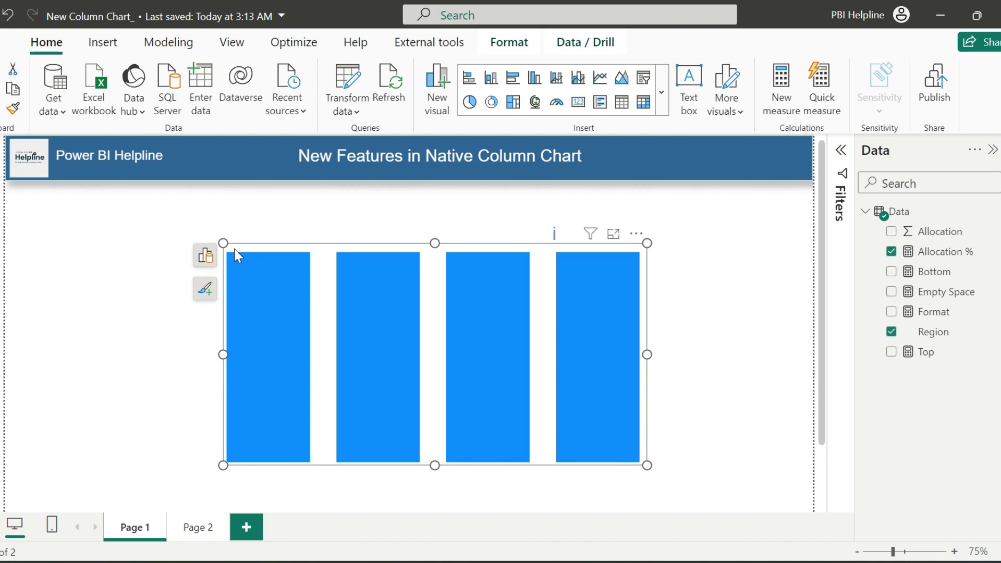
pyautogui.click(206, 257)
pyautogui.scroll(-1, 94, 463)
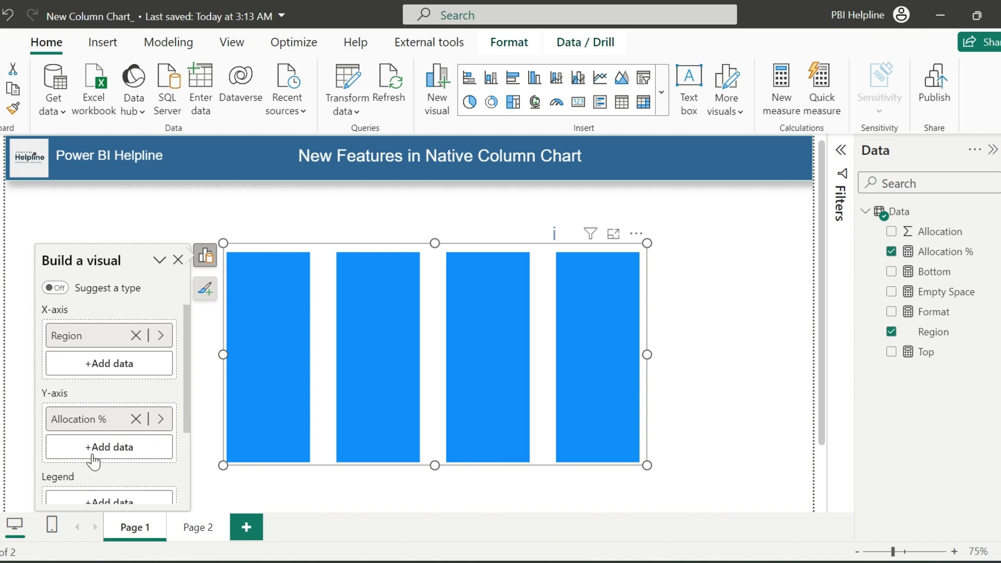
pyautogui.click(135, 419)
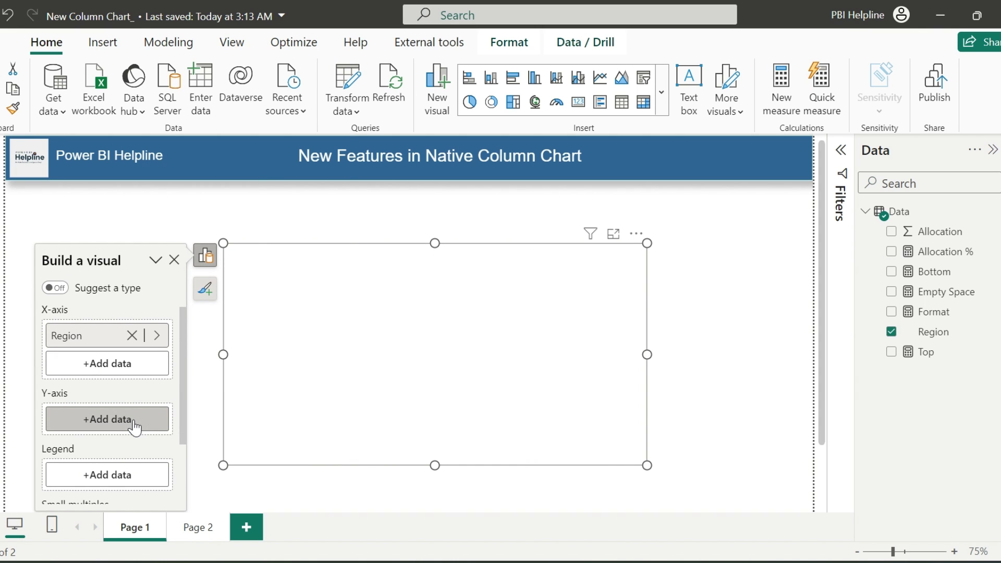
pyautogui.click(134, 425)
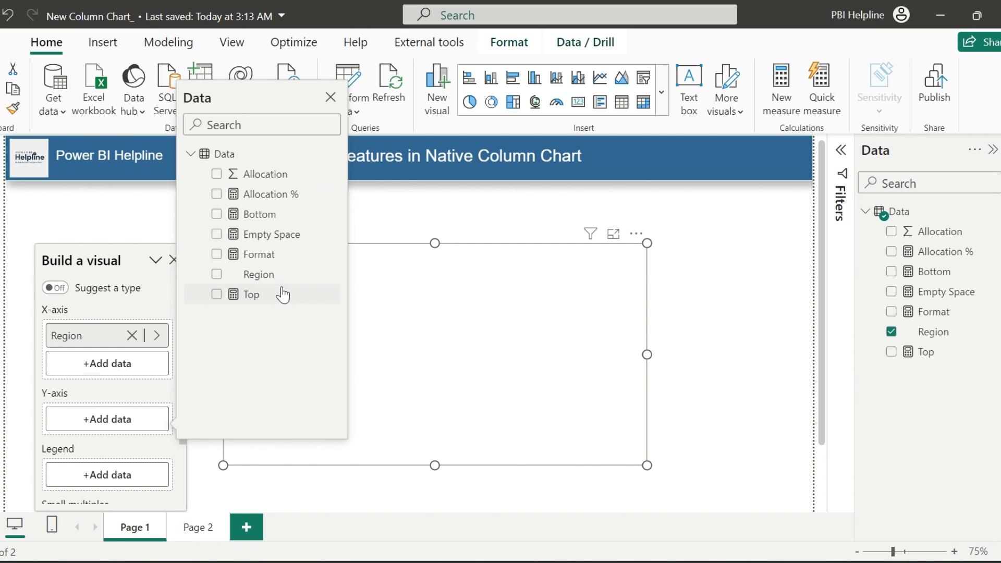
pyautogui.click(217, 214)
pyautogui.click(217, 194)
pyautogui.click(217, 234)
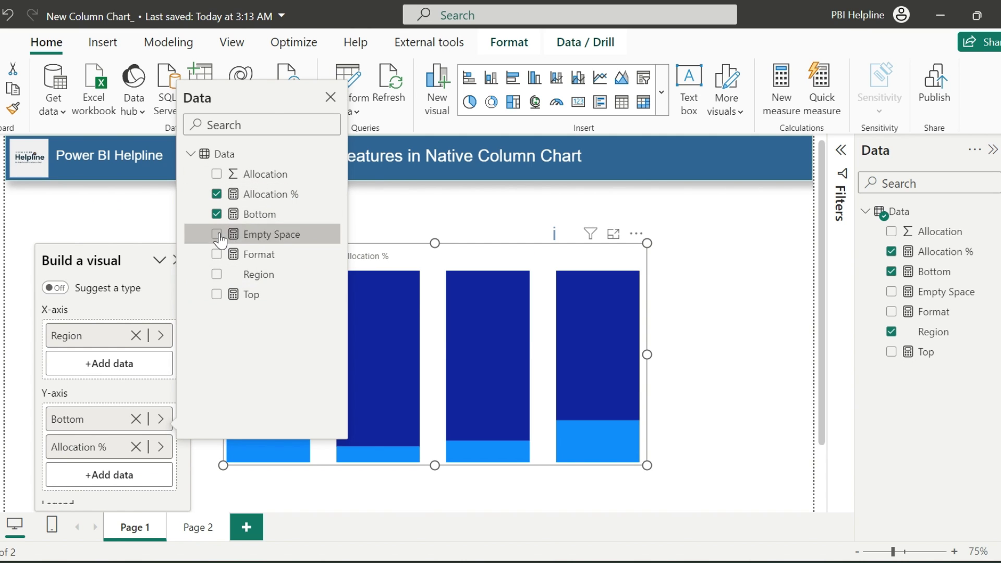
pyautogui.click(216, 295)
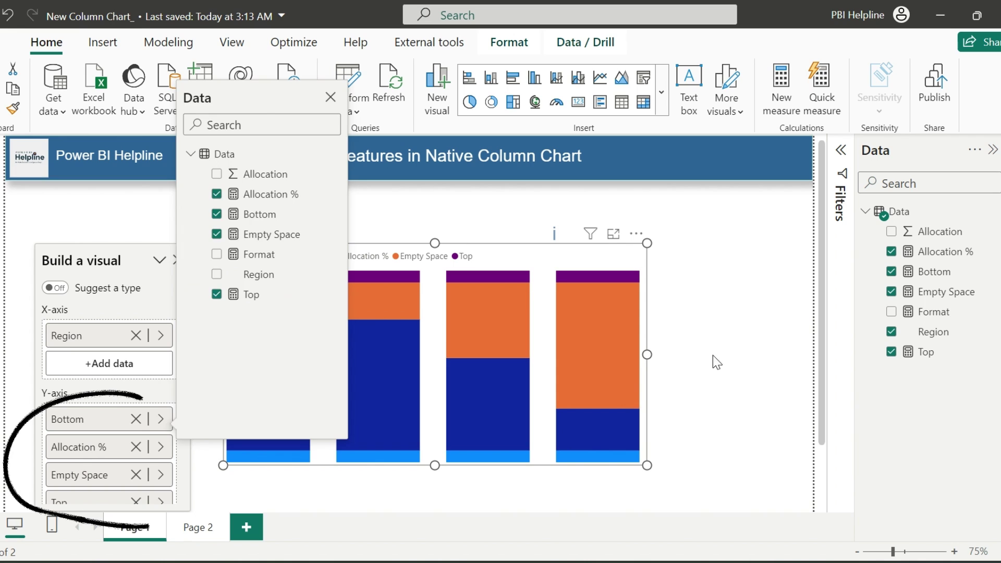
# - Colour the Bottom segments light grey with a 2 px column border
pyautogui.click(523, 437)
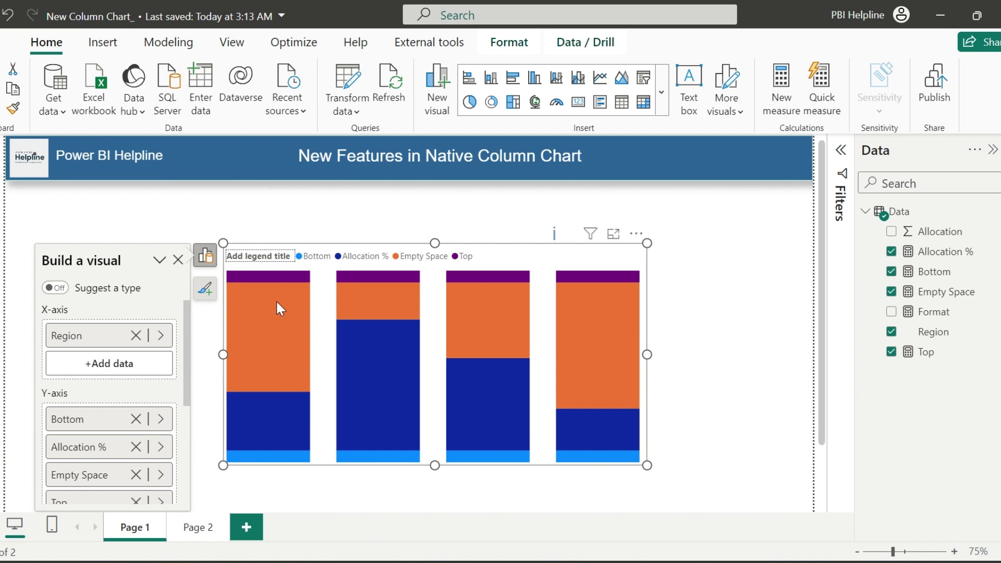
pyautogui.click(206, 289)
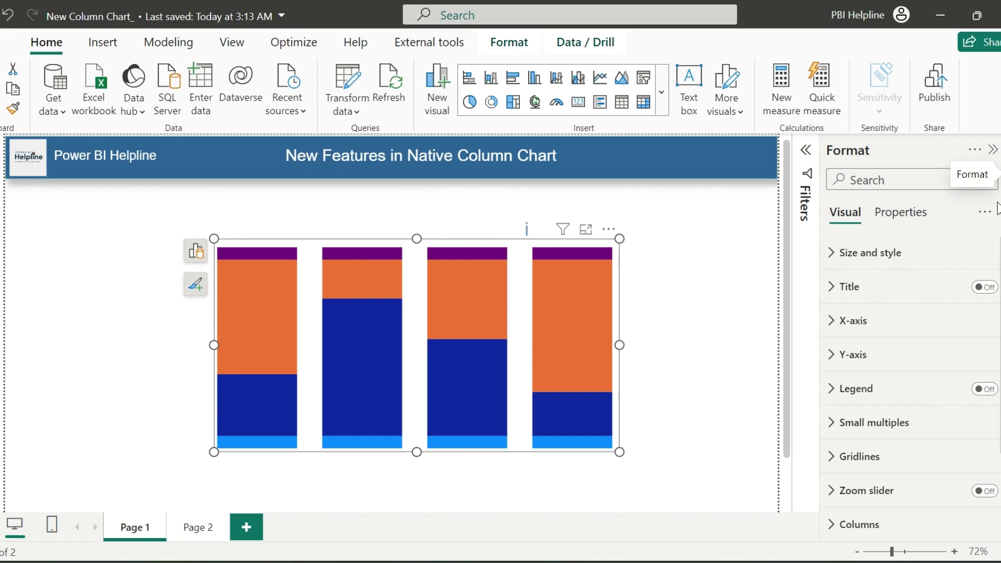
pyautogui.scroll(-3, 907, 425)
pyautogui.click(905, 418)
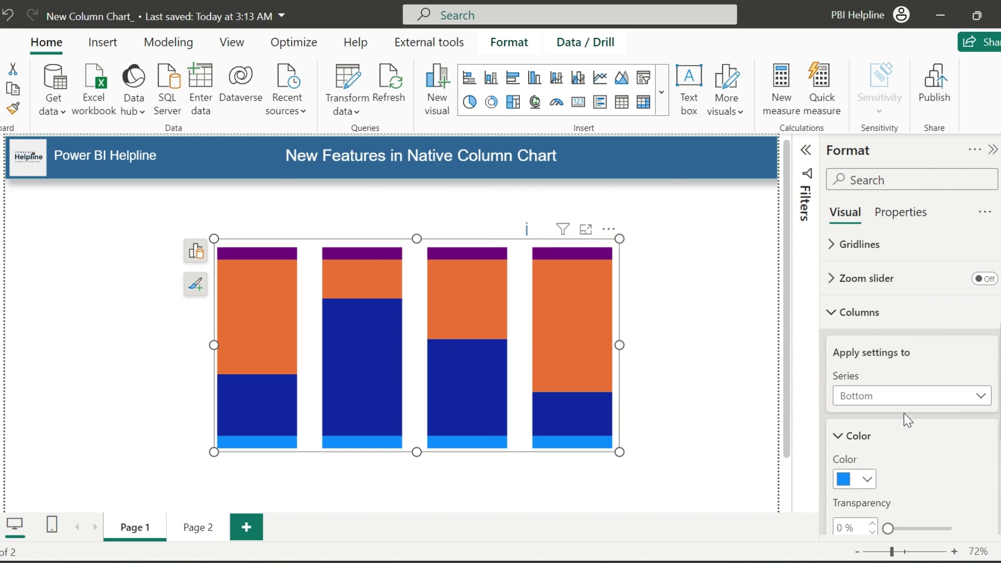
pyautogui.scroll(-1, 907, 420)
pyautogui.click(874, 443)
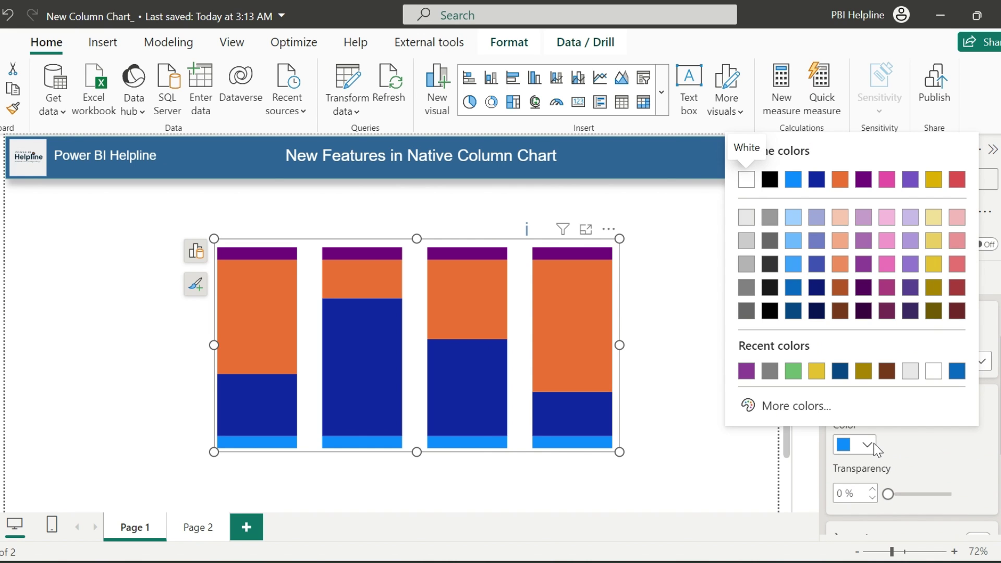
pyautogui.click(746, 264)
pyautogui.scroll(-3, 913, 396)
pyautogui.click(978, 400)
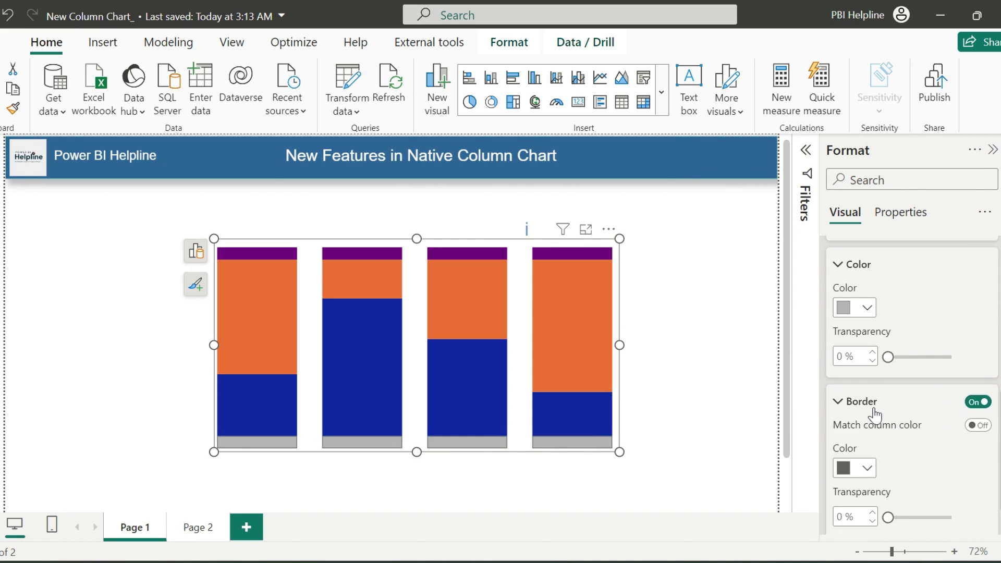
pyautogui.scroll(-2, 874, 398)
pyautogui.click(886, 471)
pyautogui.click(886, 472)
pyautogui.click(886, 471)
pyautogui.click(887, 481)
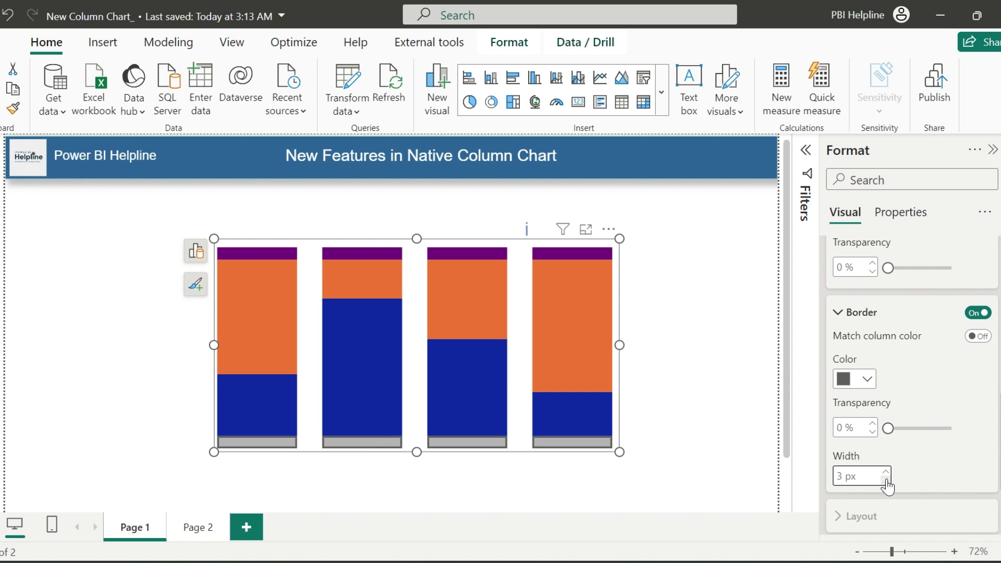
pyautogui.click(887, 482)
# - Make the Allocation % segments dark blue with borders on
pyautogui.scroll(3, 887, 469)
pyautogui.click(892, 289)
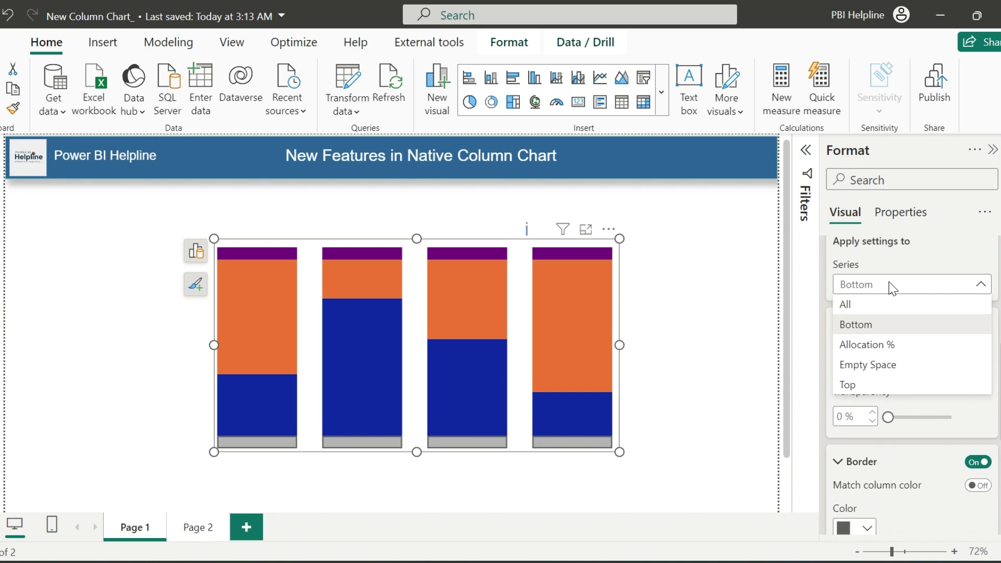
pyautogui.click(866, 345)
pyautogui.click(855, 369)
pyautogui.click(796, 235)
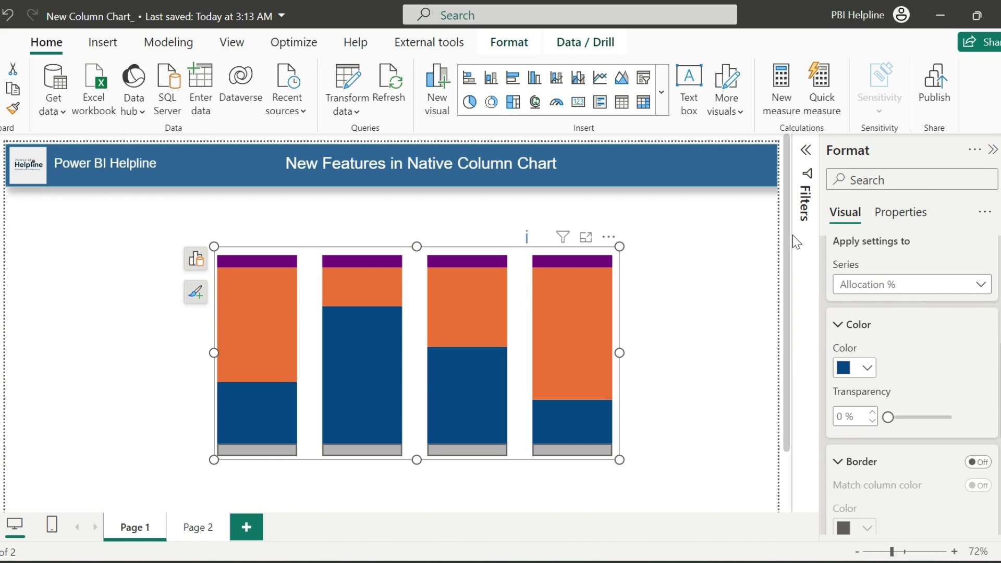
pyautogui.scroll(-3, 976, 305)
pyautogui.click(976, 302)
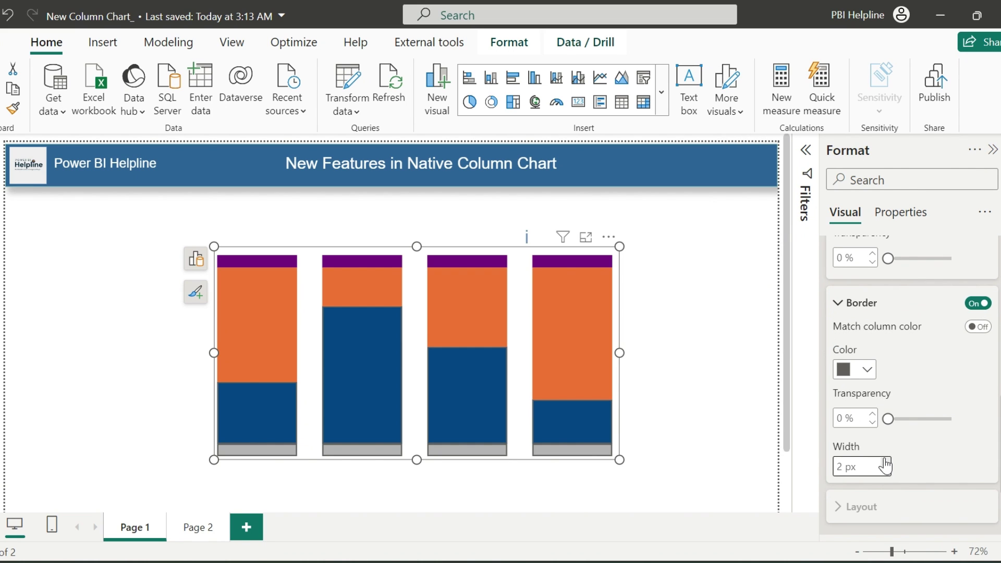
# - Make the Empty Space segments white
pyautogui.scroll(3, 891, 417)
pyautogui.click(893, 280)
pyautogui.click(868, 346)
pyautogui.click(856, 294)
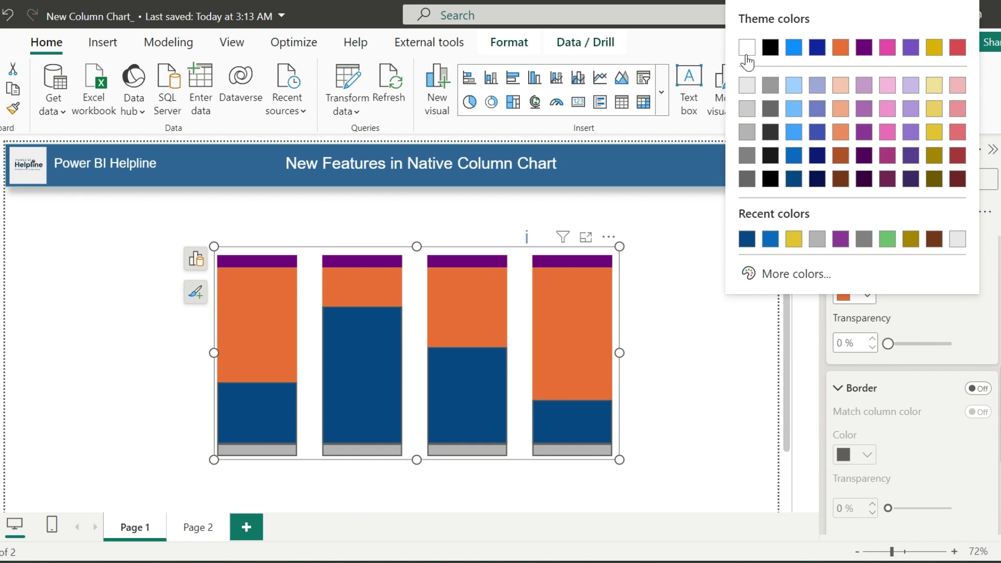
pyautogui.click(751, 47)
# - Make the Top segments light grey with borders on
pyautogui.scroll(1, 983, 393)
pyautogui.click(881, 259)
pyautogui.click(845, 353)
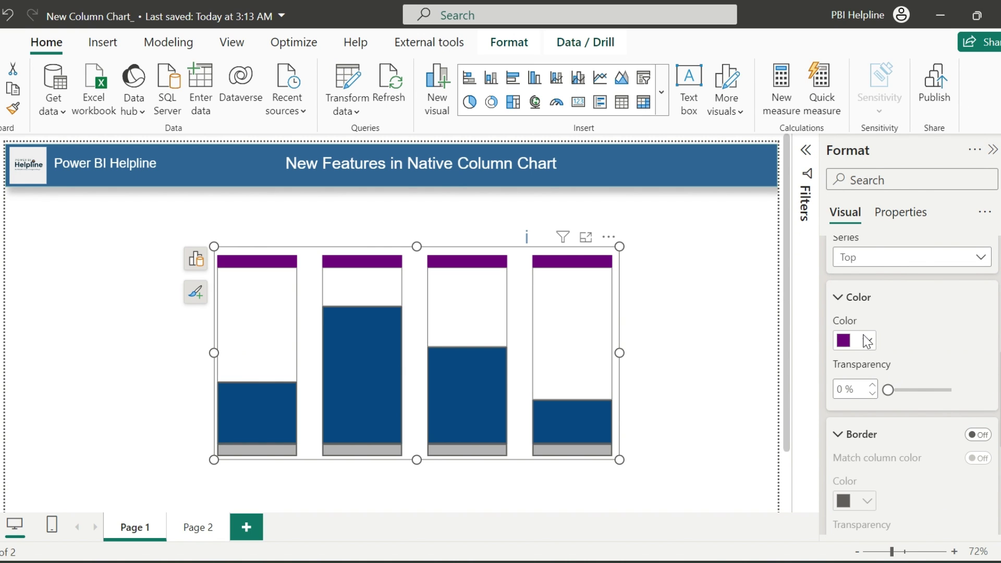
pyautogui.click(867, 339)
pyautogui.click(744, 99)
pyautogui.scroll(-2, 974, 341)
pyautogui.click(975, 322)
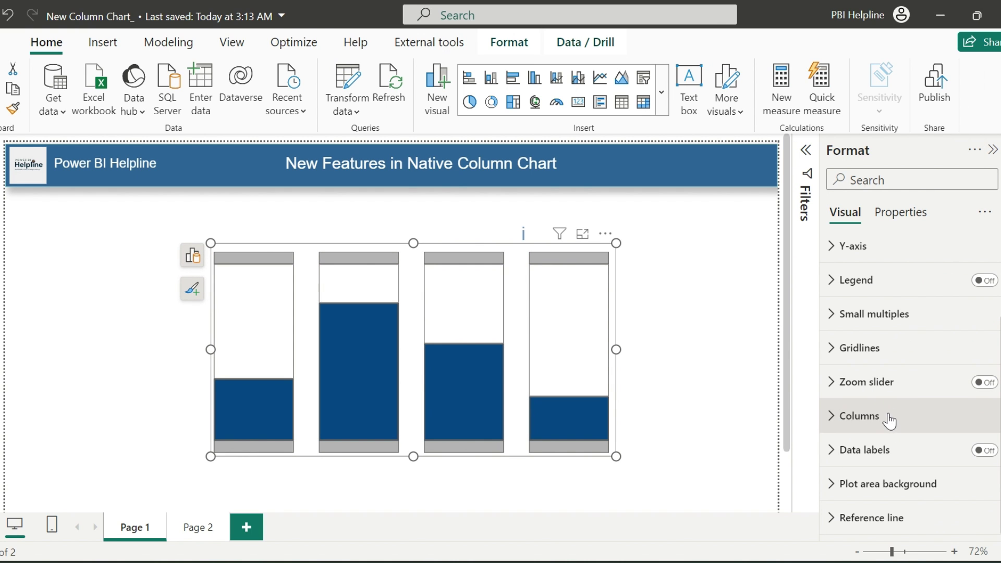
# - Turn on data labels and make the Bottom bars display Region names
pyautogui.click(986, 451)
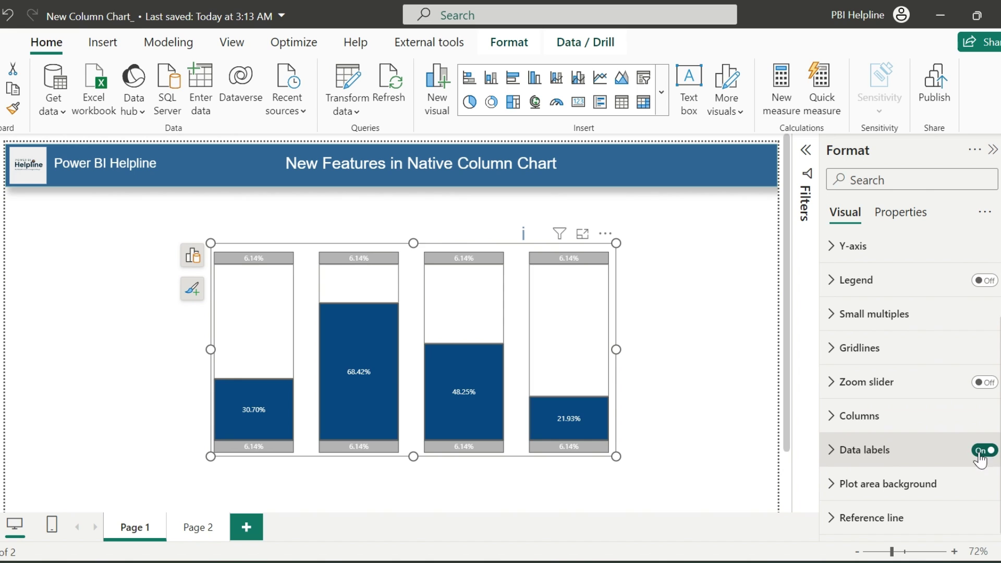
pyautogui.click(867, 443)
pyautogui.scroll(-5, 876, 428)
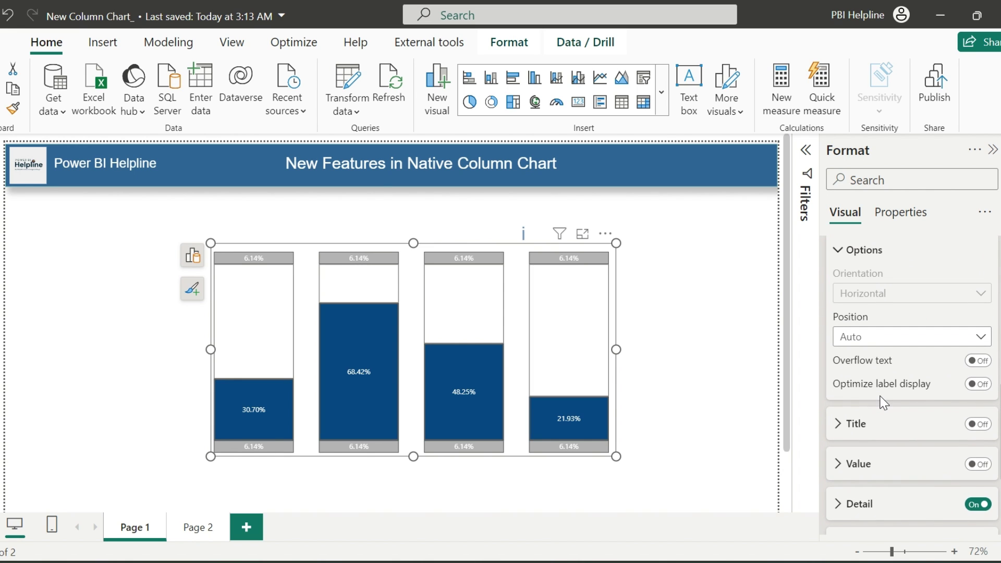
pyautogui.scroll(-2, 882, 403)
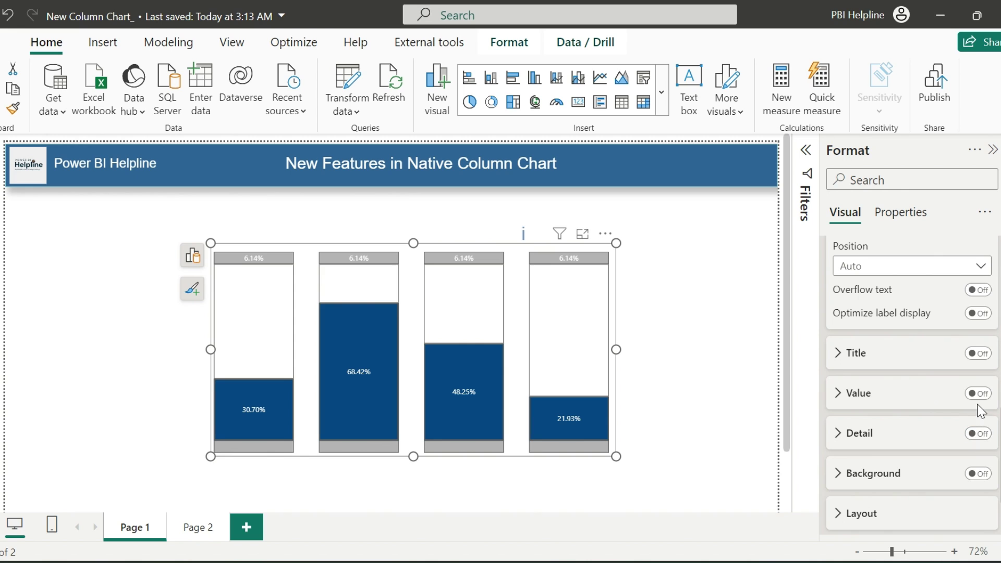
pyautogui.click(907, 398)
pyautogui.scroll(-3, 909, 399)
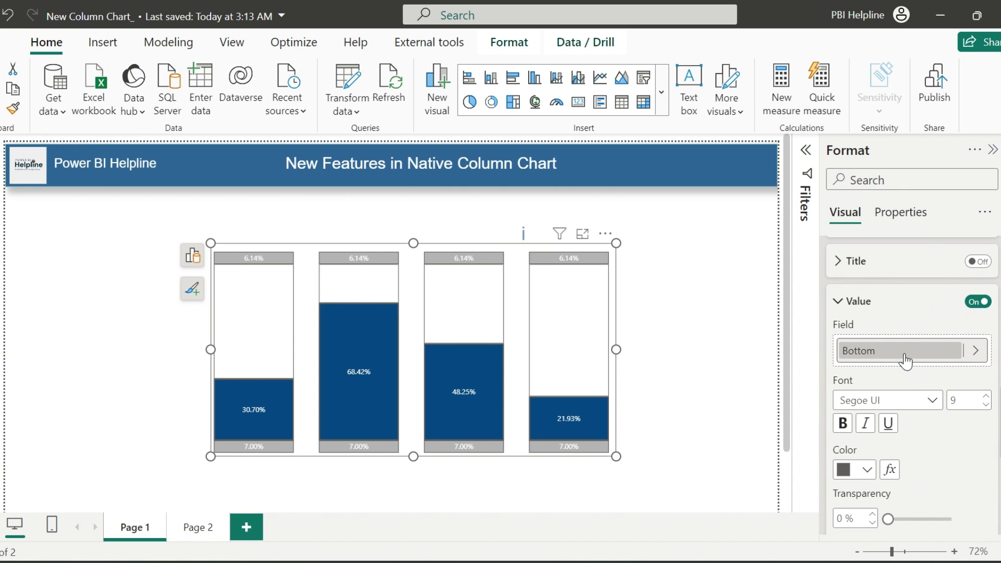
pyautogui.click(964, 350)
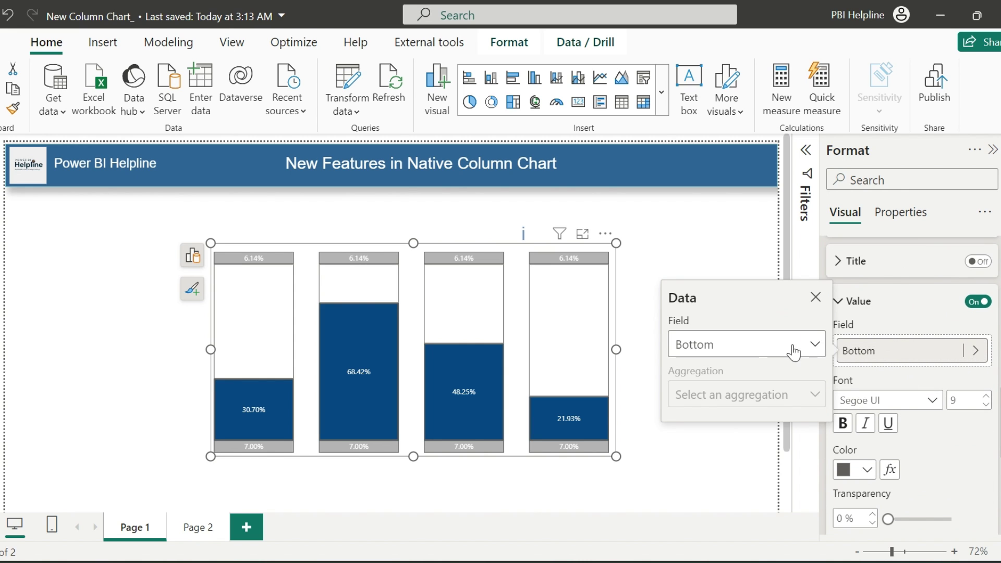
pyautogui.click(793, 346)
pyautogui.click(735, 169)
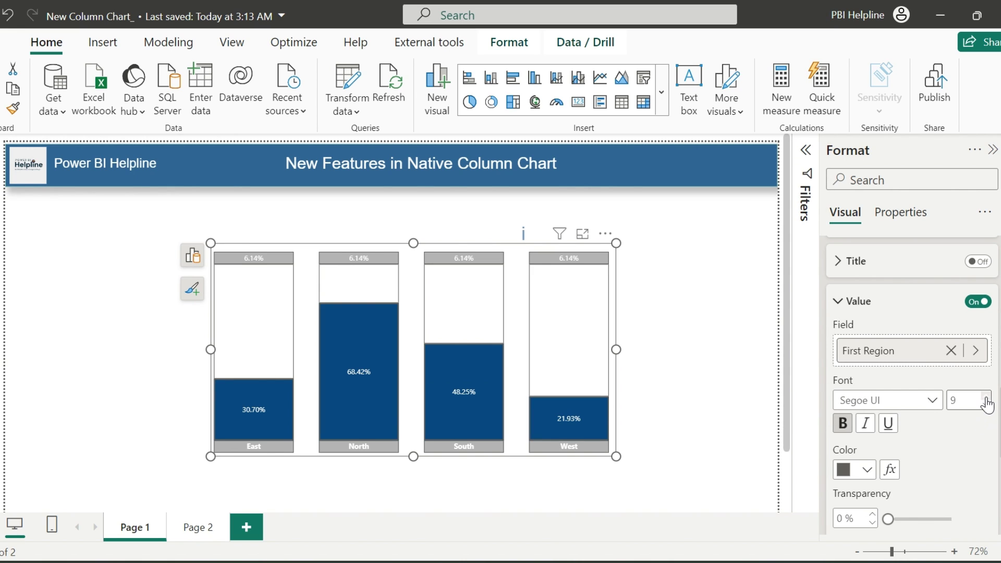
# - Hide the Allocation % labels and show labels for the Empty Space series
pyautogui.scroll(8, 912, 365)
pyautogui.click(907, 341)
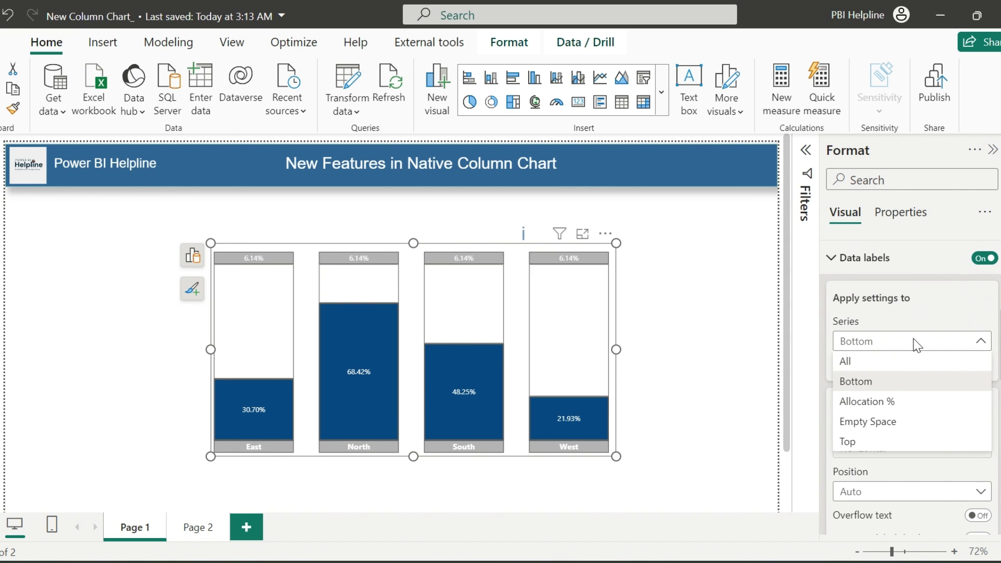
pyautogui.click(870, 402)
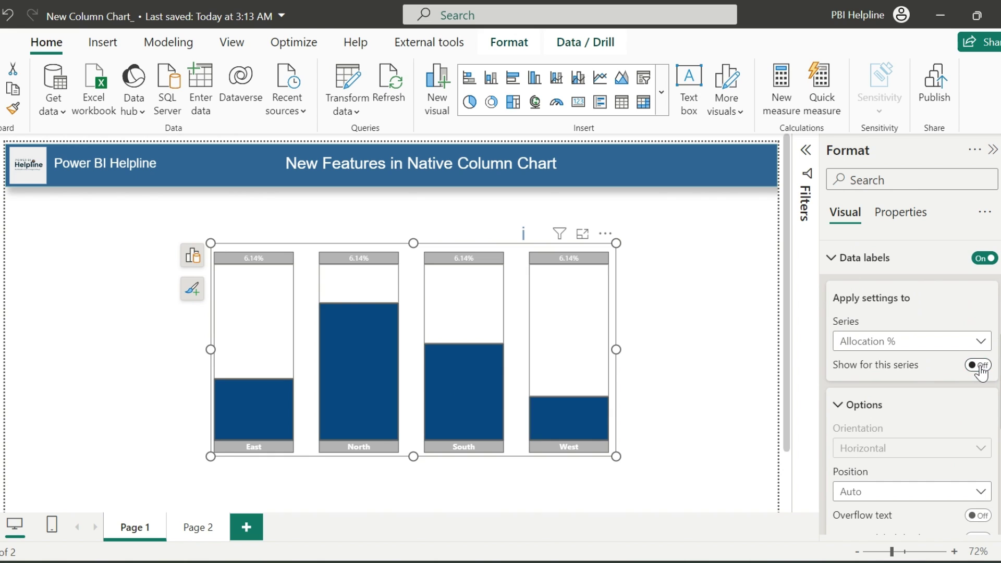
pyautogui.click(897, 342)
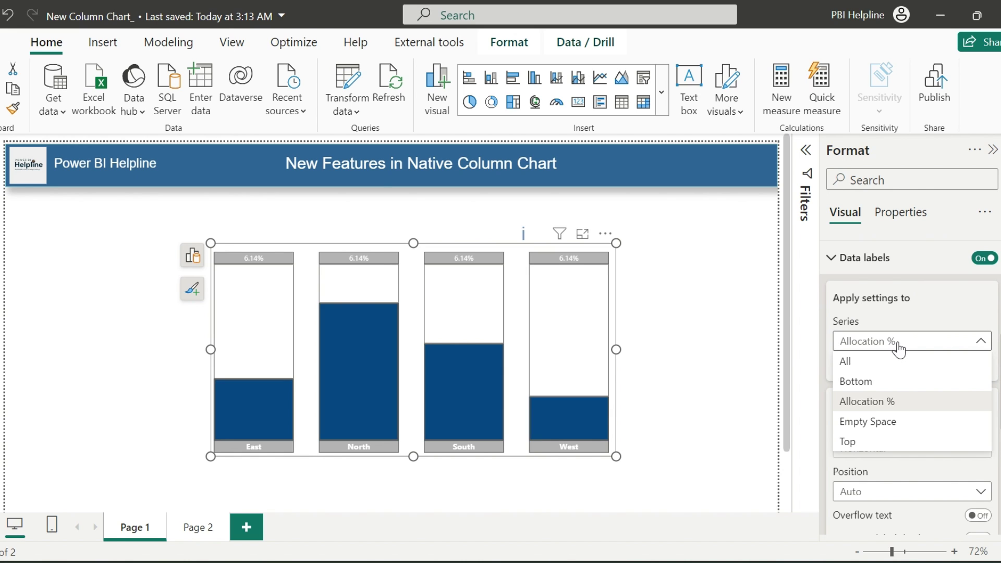
pyautogui.click(868, 422)
pyautogui.scroll(-1, 907, 422)
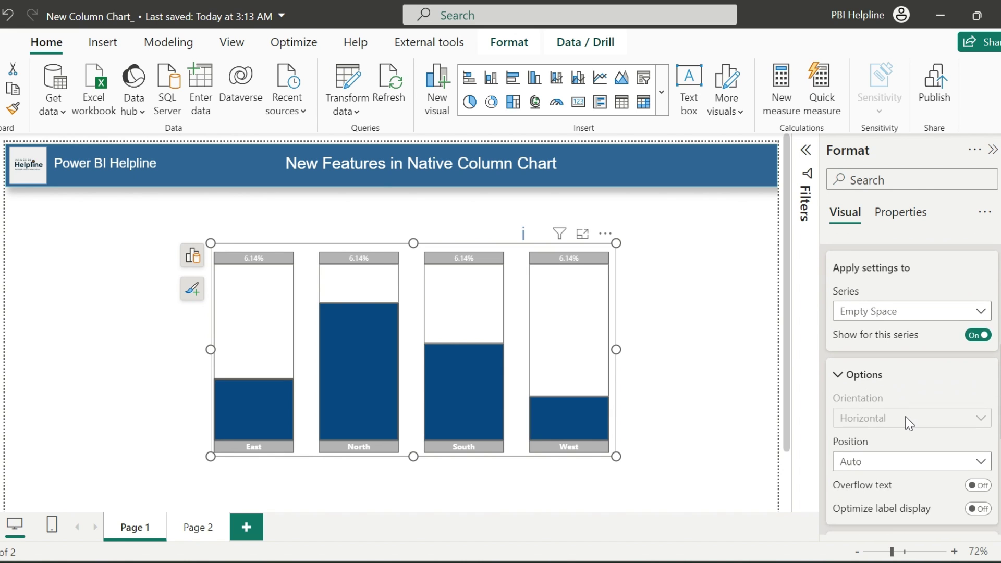
pyautogui.scroll(-3, 909, 424)
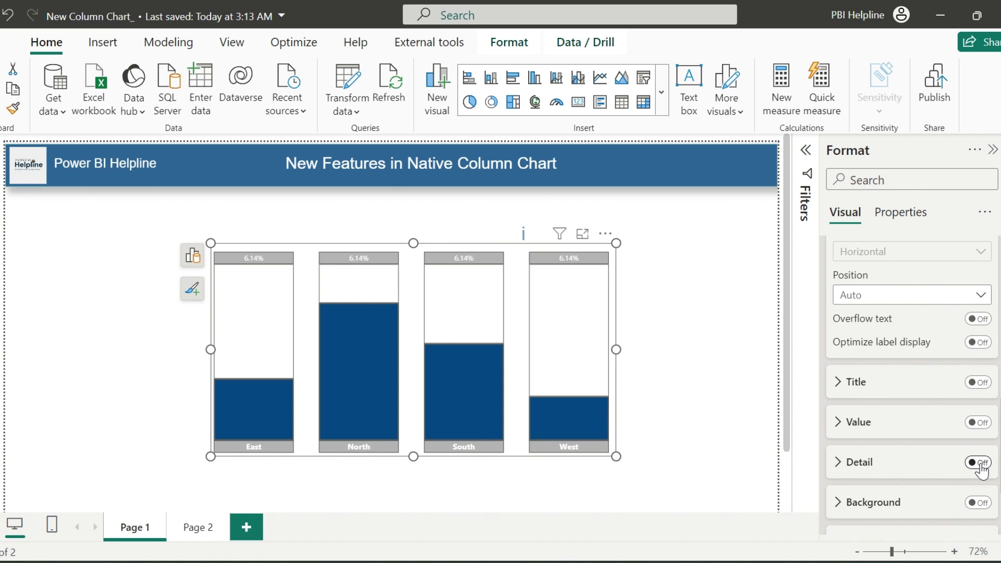
# - Set the Empty Space label title to custom content showing Allocation %
pyautogui.click(869, 388)
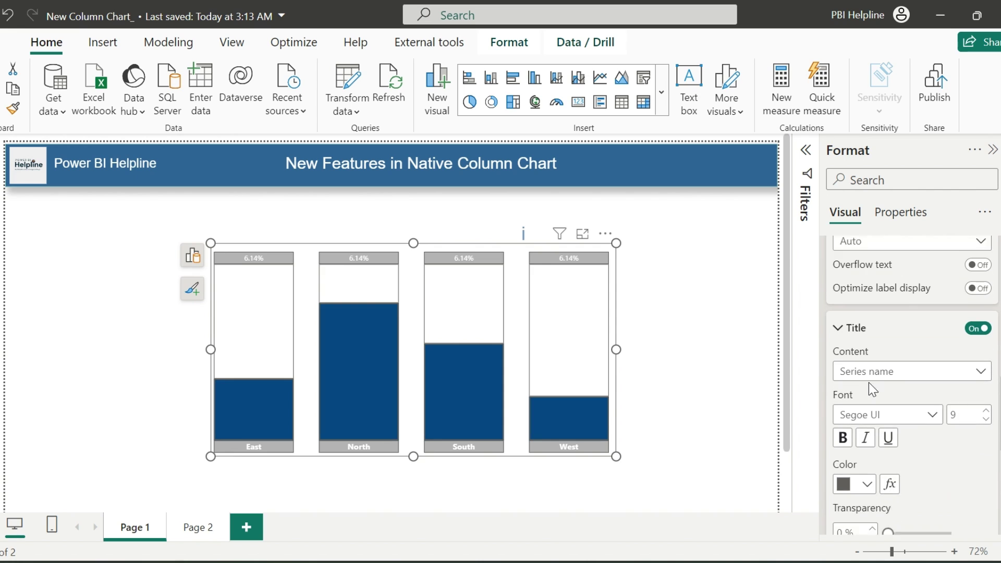
pyautogui.scroll(-1, 886, 365)
pyautogui.click(898, 357)
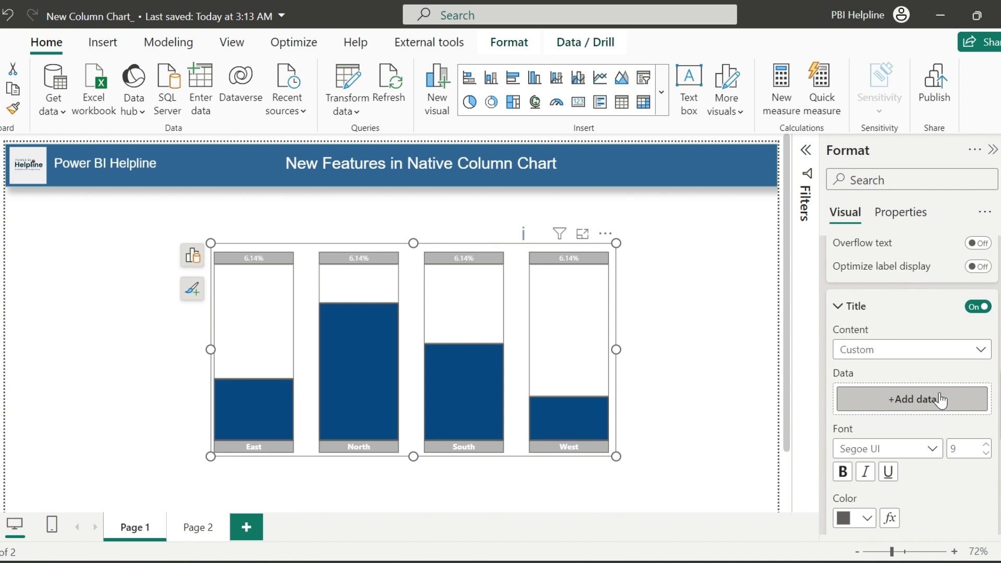
pyautogui.click(941, 401)
pyautogui.click(675, 175)
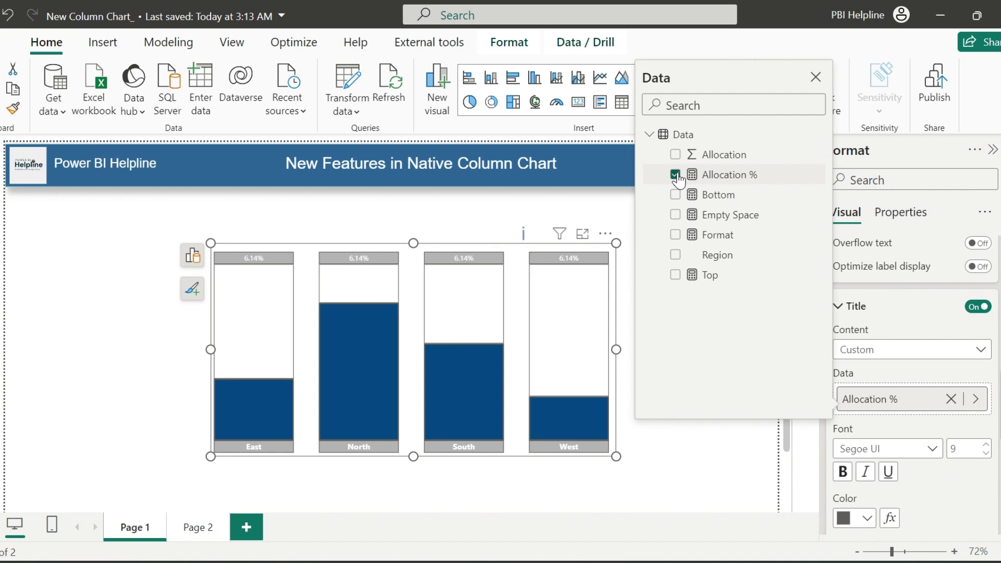
# - Colour the percentage titles by the Format field value and make them bold
pyautogui.scroll(-2, 939, 491)
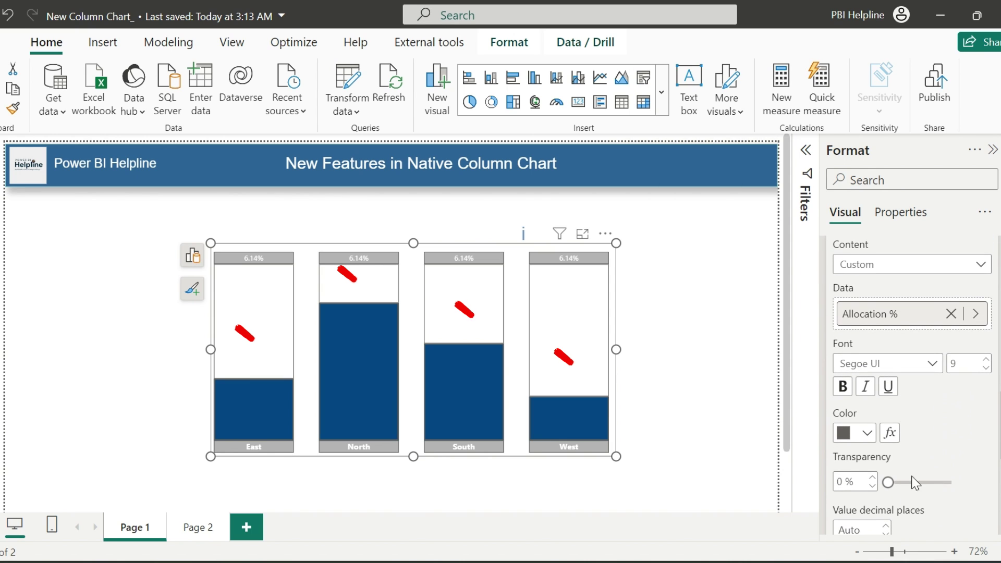
pyautogui.click(868, 433)
pyautogui.click(840, 360)
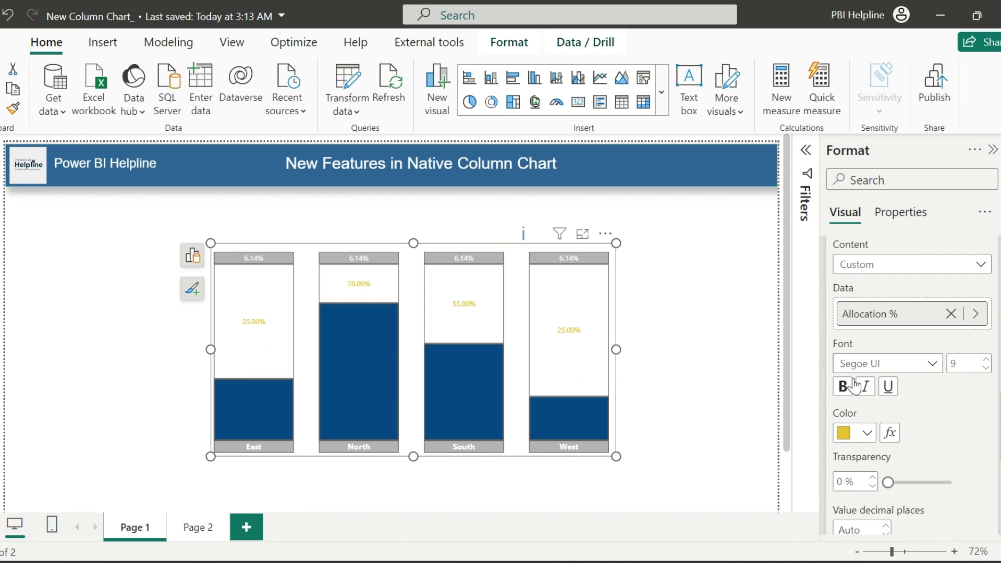
pyautogui.click(890, 432)
pyautogui.click(266, 100)
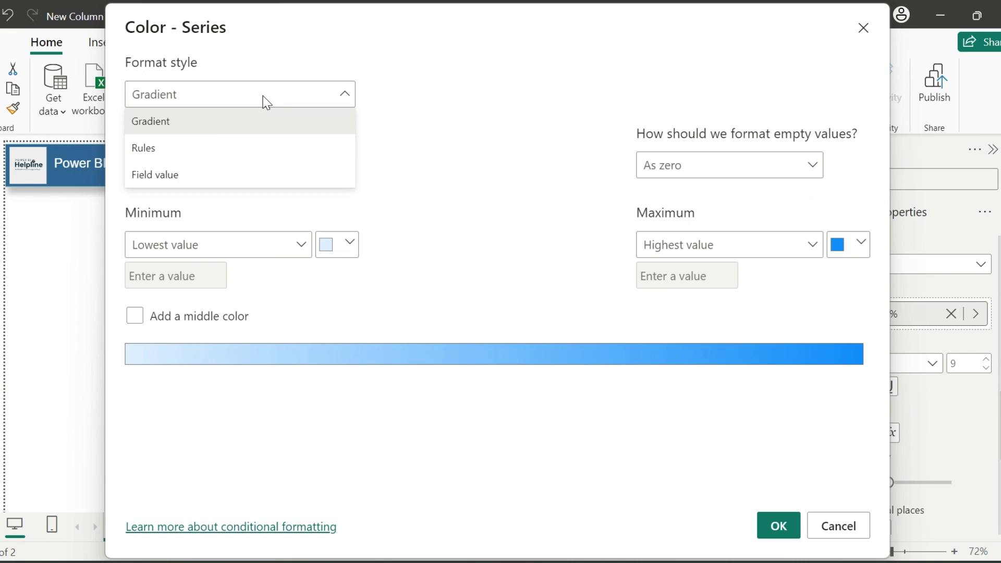
pyautogui.click(160, 175)
pyautogui.click(205, 164)
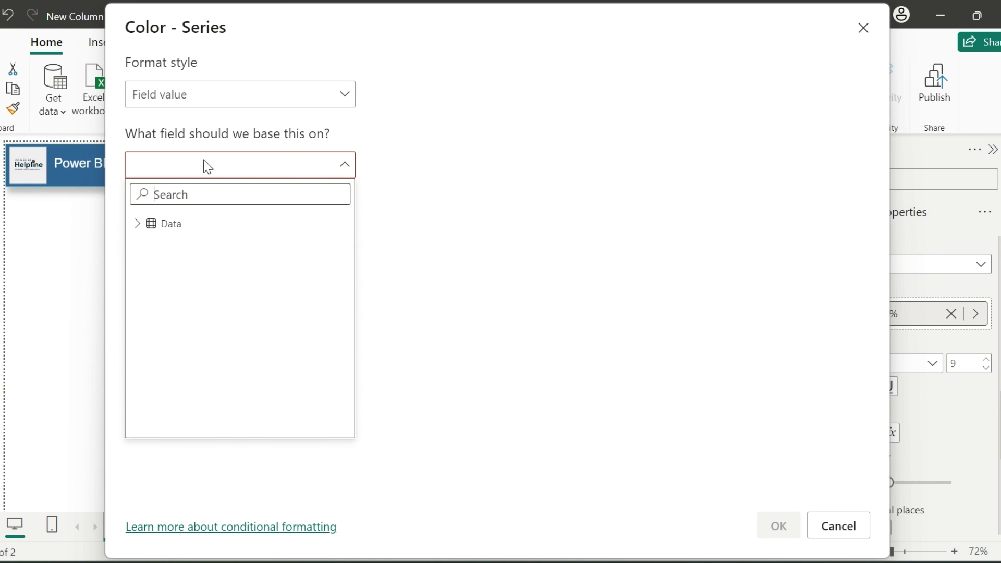
pyautogui.write('format')
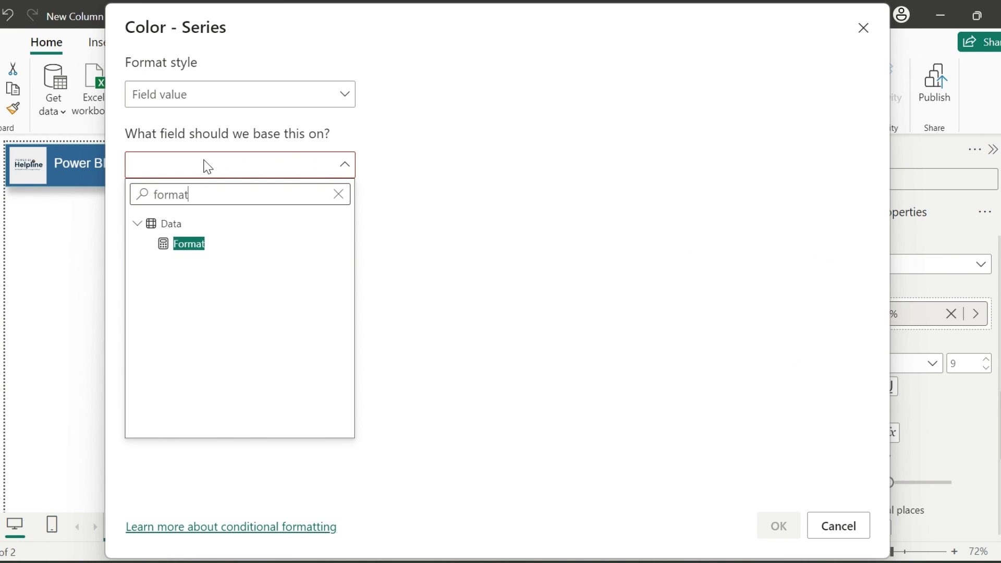
pyautogui.click(200, 243)
pyautogui.click(771, 526)
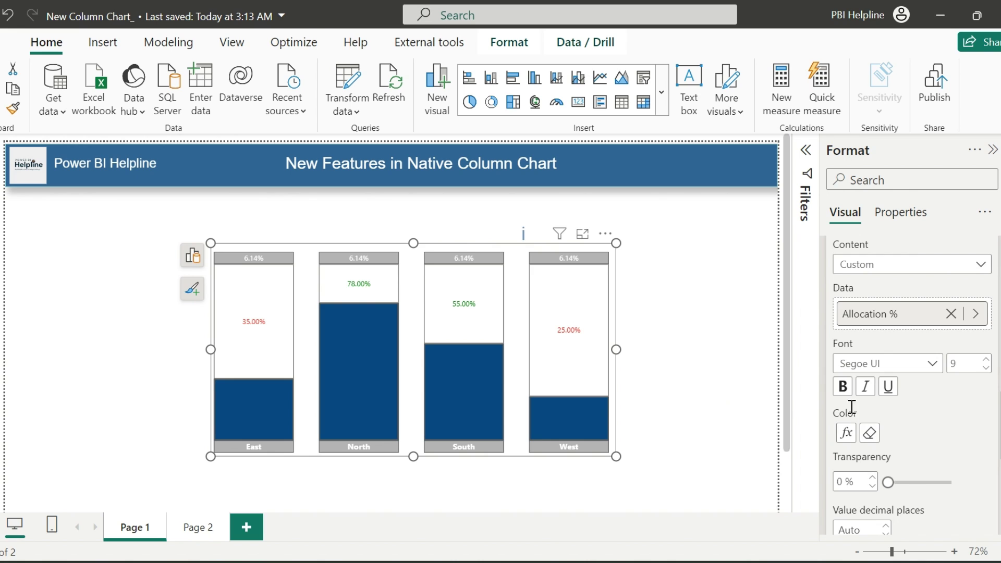
pyautogui.click(842, 386)
pyautogui.scroll(3, 884, 358)
pyautogui.click(881, 333)
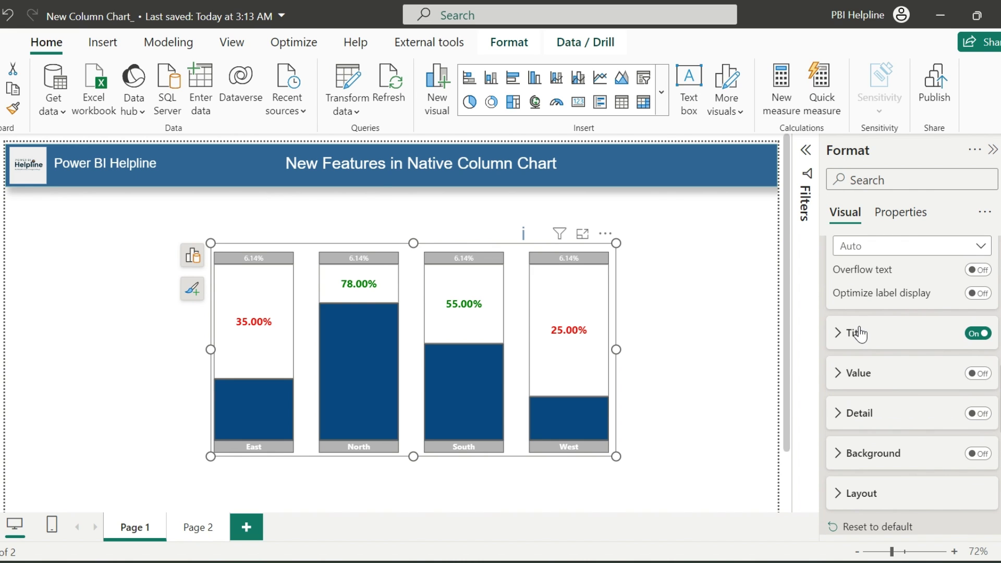
# - Show the emoji values, enlarge the value label font, and set label position to Inside base
pyautogui.click(978, 373)
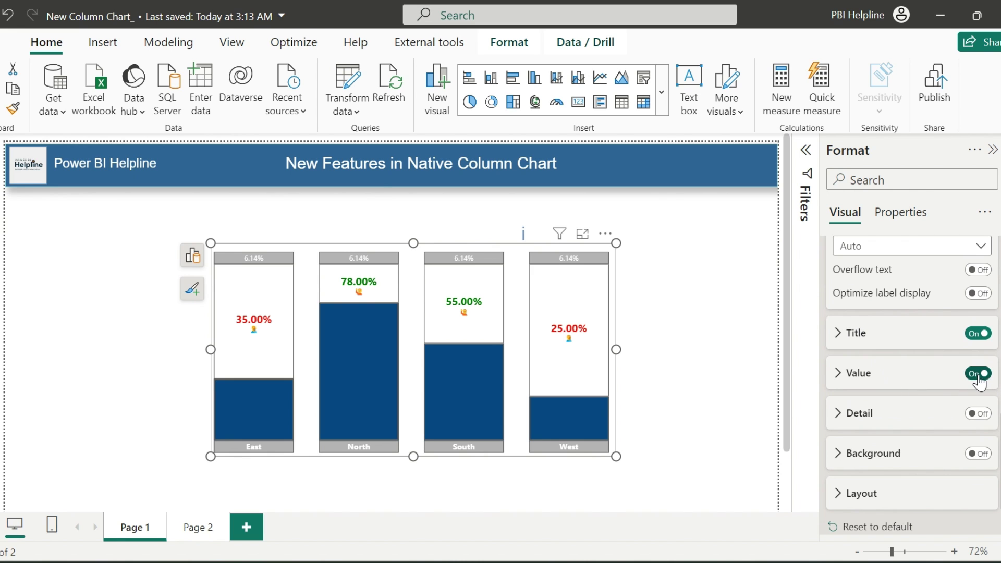
pyautogui.click(959, 384)
pyautogui.scroll(-2, 934, 456)
pyautogui.click(986, 392)
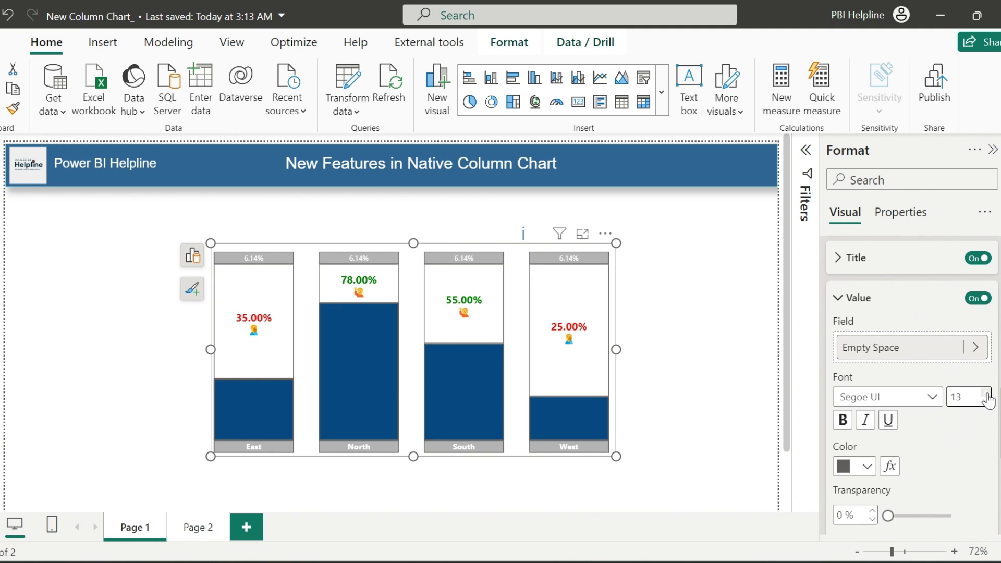
pyautogui.click(987, 395)
pyautogui.scroll(3, 943, 442)
pyautogui.click(910, 371)
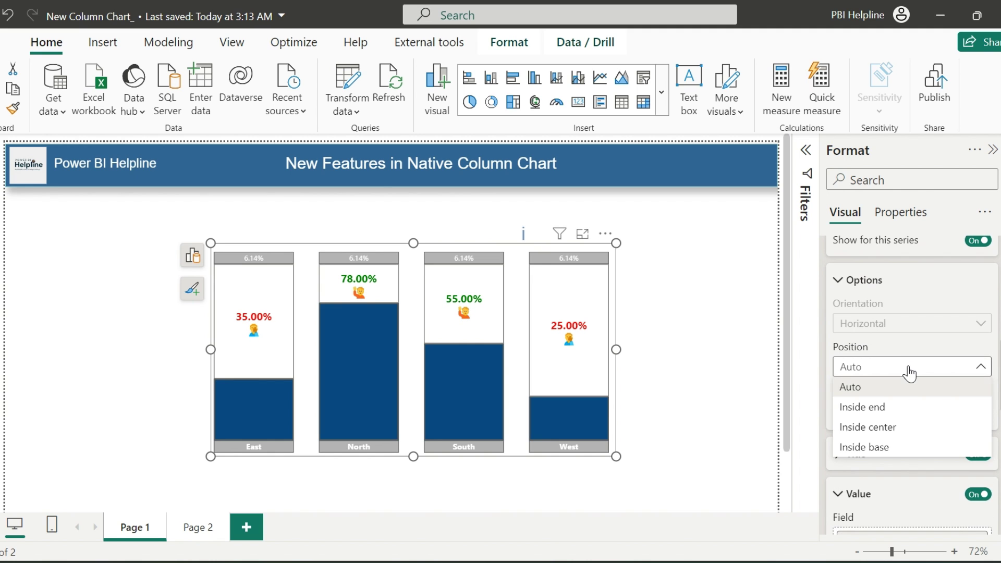
pyautogui.click(873, 447)
# - For the Top series, hide the 6.14% detail labels and show the emoji icon values instead
pyautogui.scroll(3, 893, 365)
pyautogui.click(892, 348)
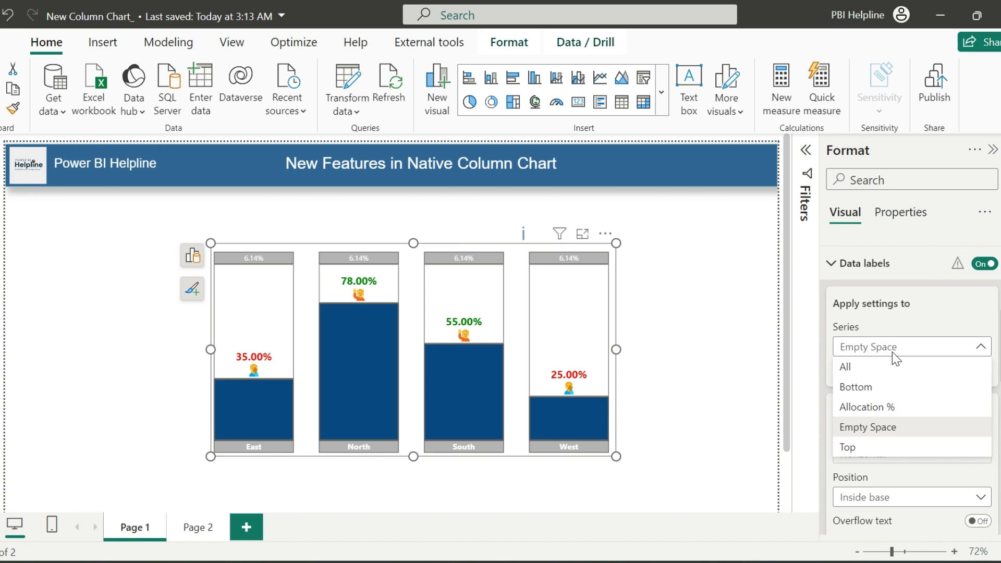
pyautogui.click(868, 447)
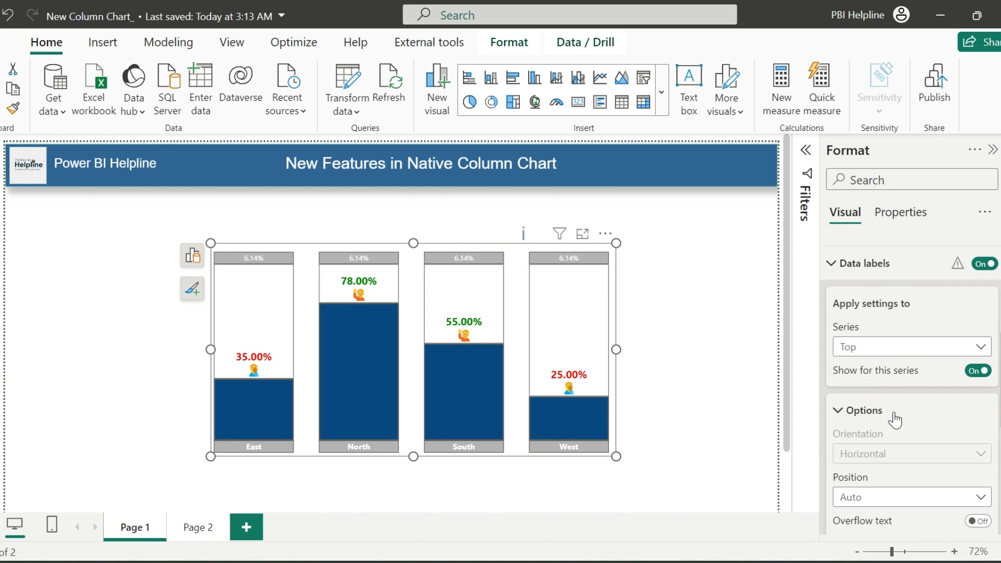
pyautogui.scroll(-5, 896, 419)
pyautogui.click(971, 419)
pyautogui.click(972, 420)
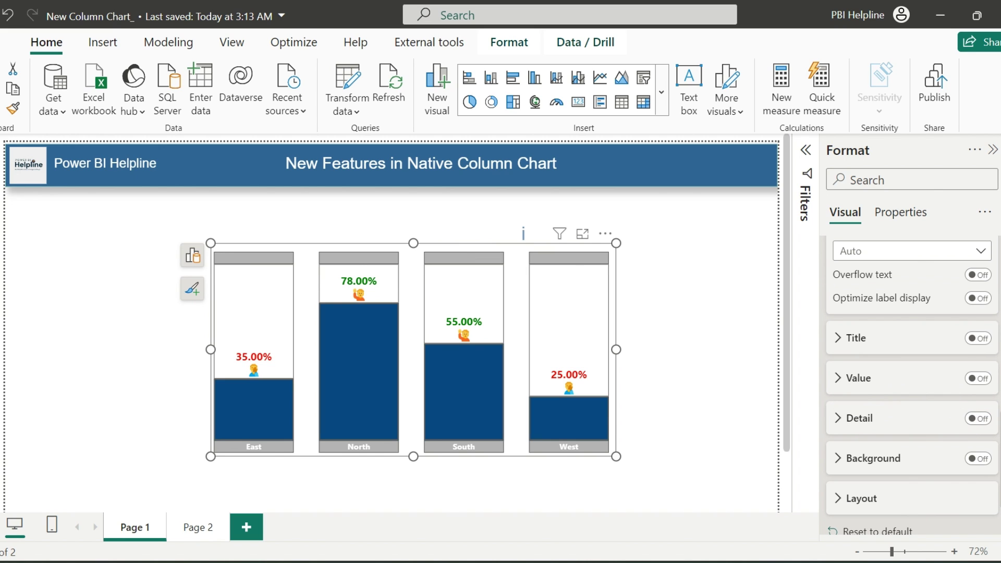
pyautogui.click(988, 381)
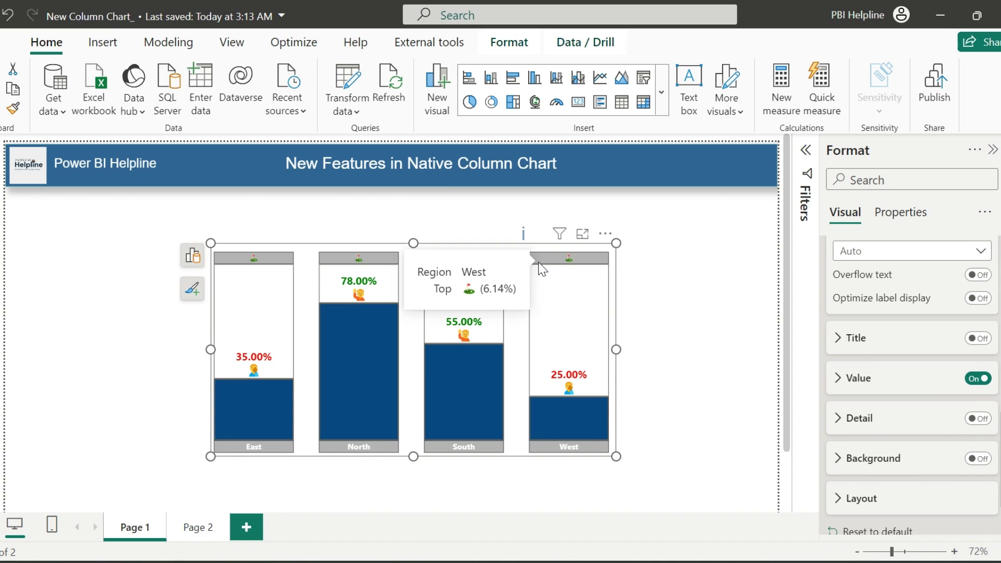
pyautogui.click(883, 377)
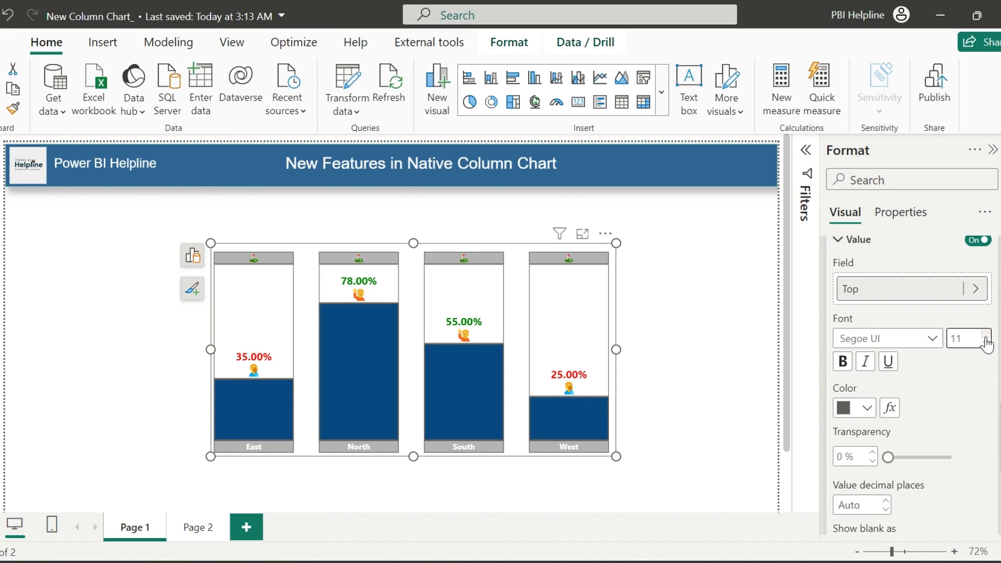
# - Stretch the chart wider and slightly taller across the report page, then preview it deselected
pyautogui.click(745, 360)
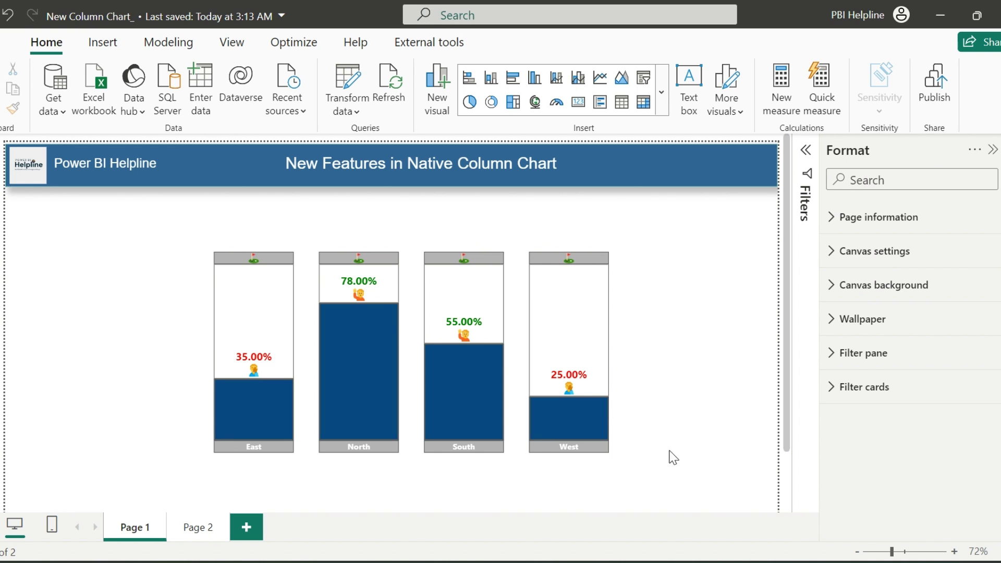
pyautogui.click(614, 456)
pyautogui.moveTo(615, 455); pyautogui.dragTo(705, 467)
pyautogui.click(735, 395)
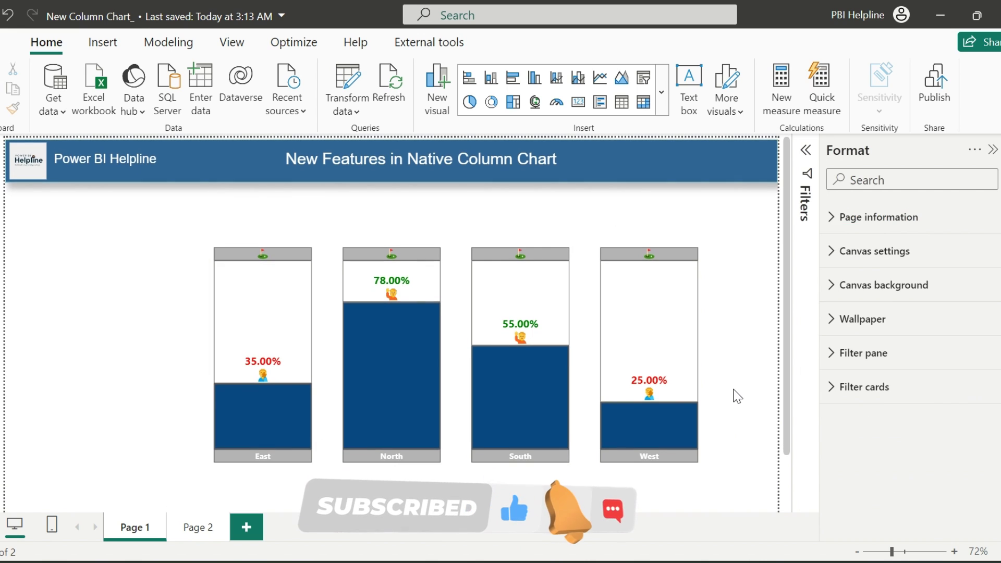